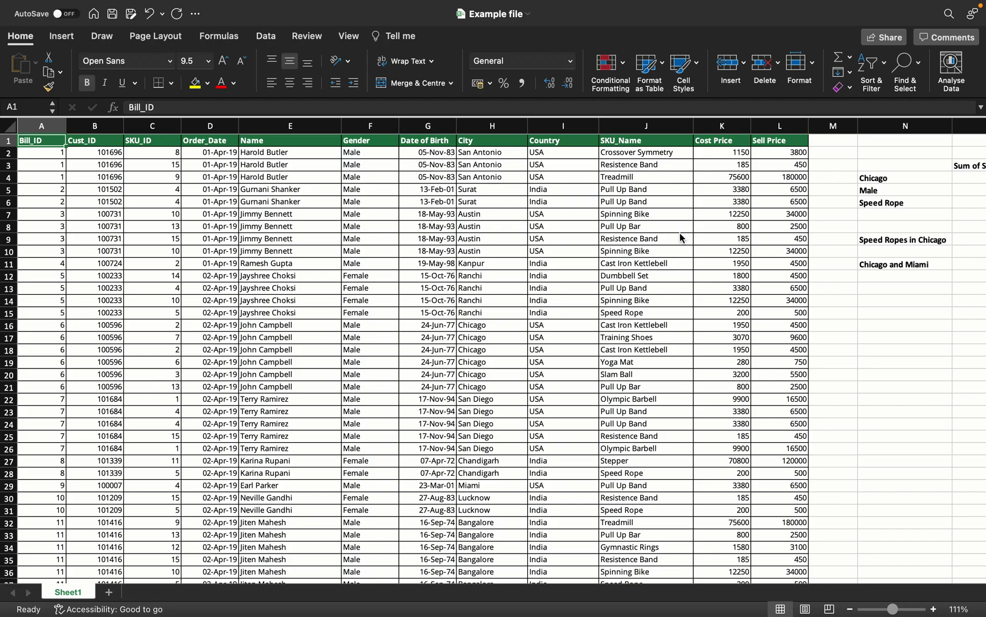
- Scroll right to show the Sum of Sales labels in columns N–Q
{"action": "scroll", "coordinate": [679, 237], "scroll_direction": "right", "scroll_amount": 5}
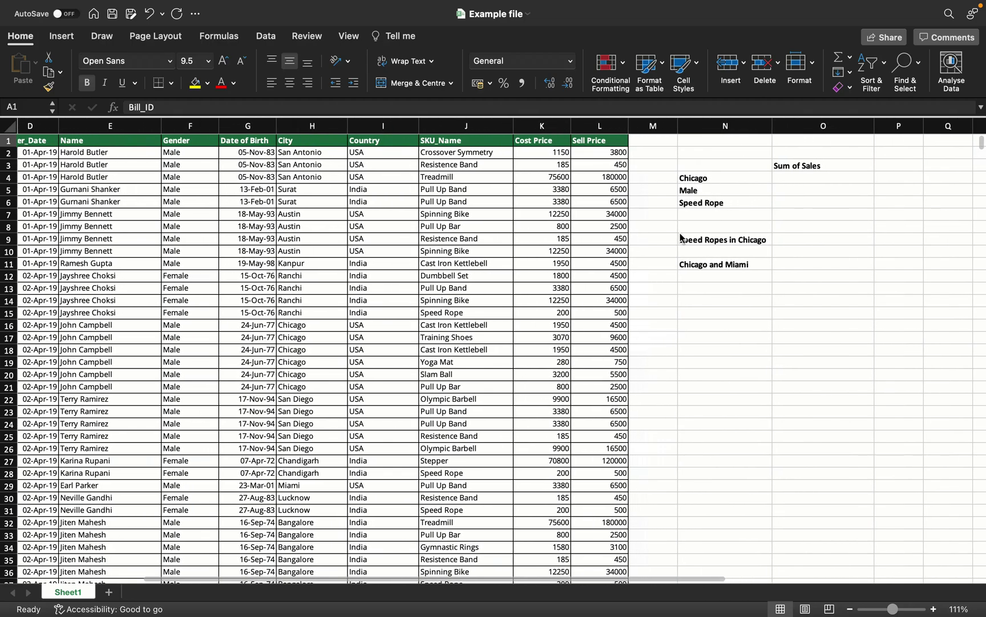
- Enter =SUMIF(H:H,"Chicago",L:L) in O4 to total Chicago Sell Price, giving 3675150
{"action": "left_click", "coordinate": [790, 178]}
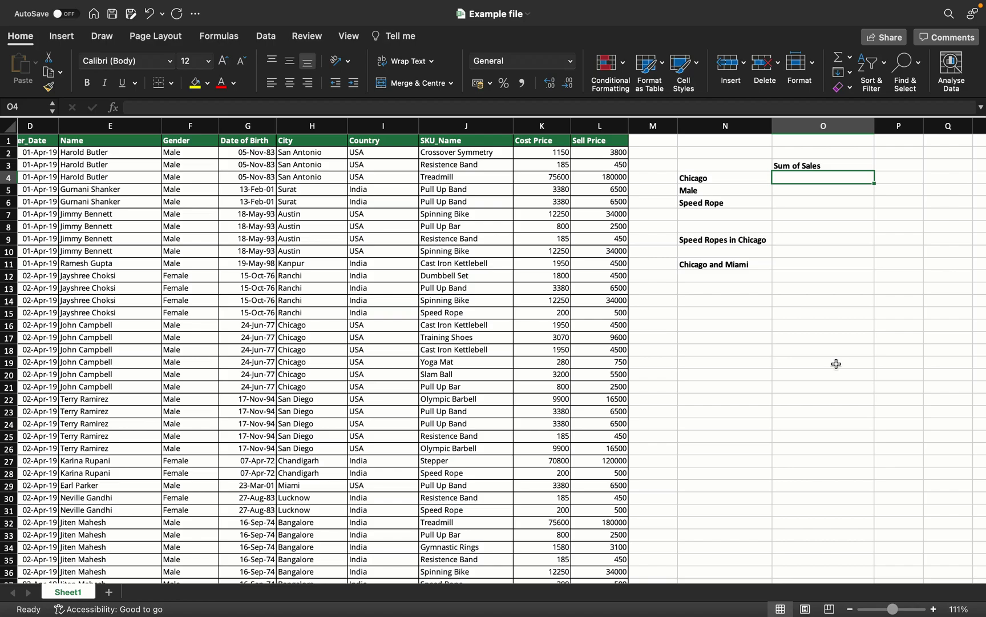
{"action": "type", "text": "=su"}
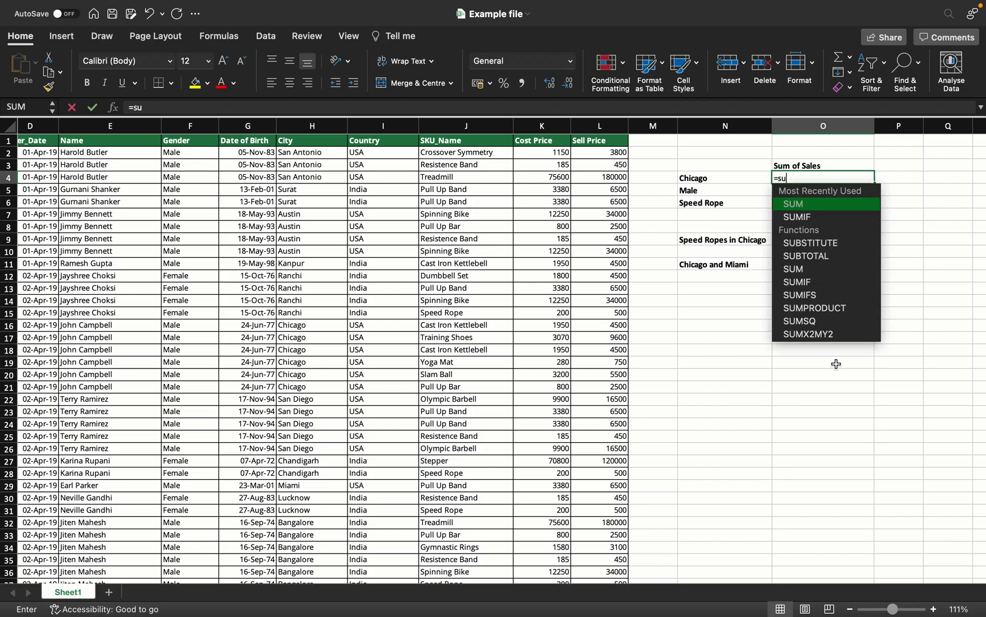
{"action": "type", "text": "mif"}
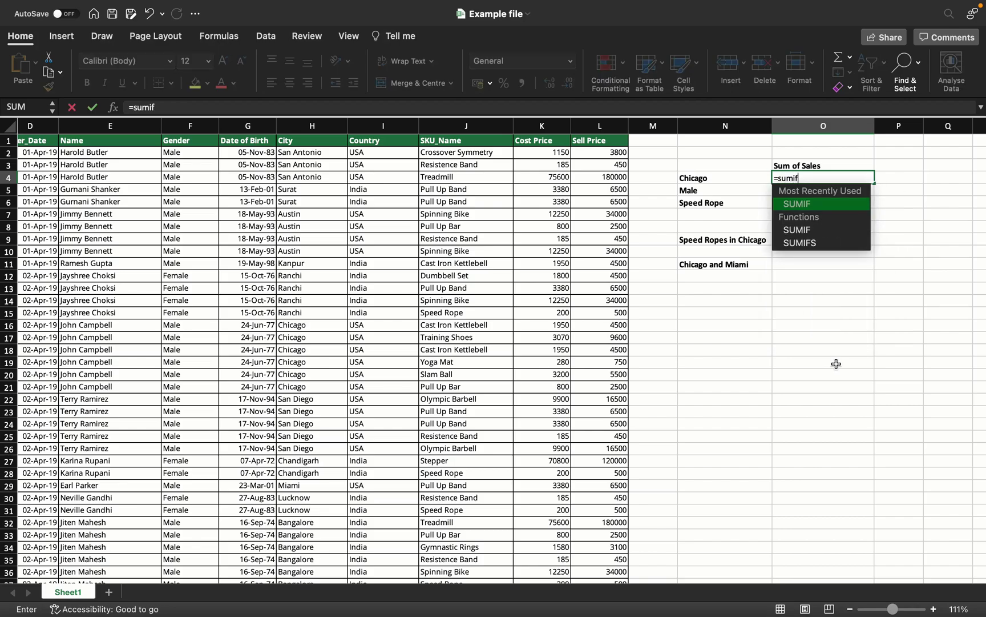
{"action": "key", "text": "Tab"}
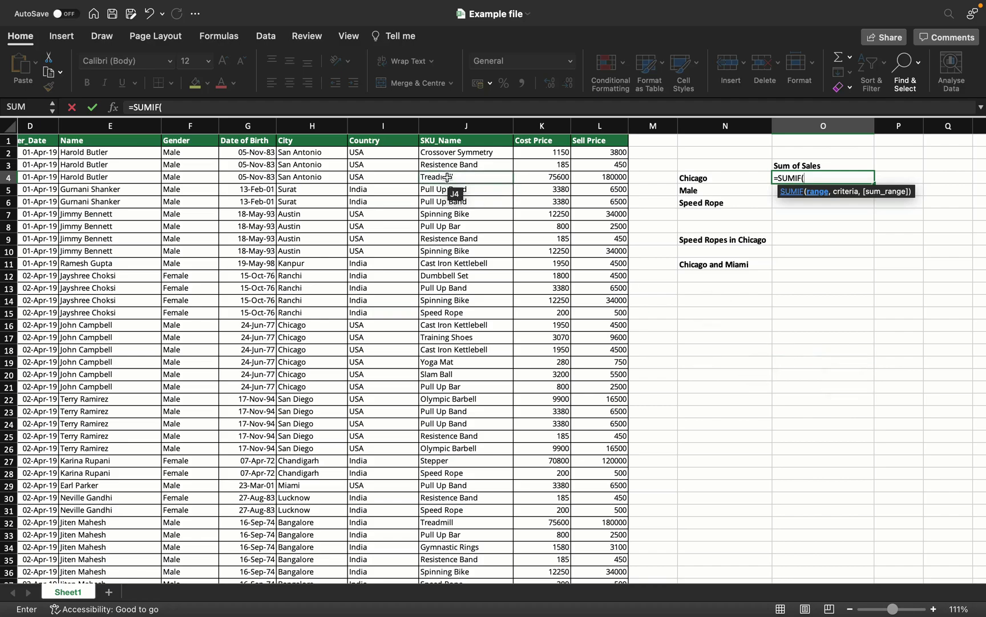
{"action": "left_click", "coordinate": [317, 122]}
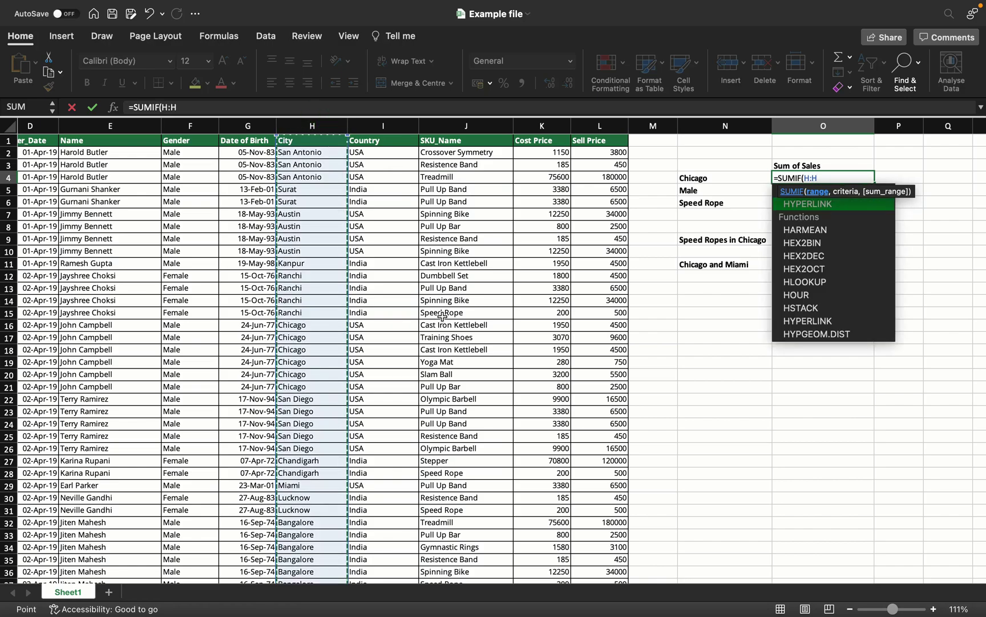
{"action": "type", "text": ","}
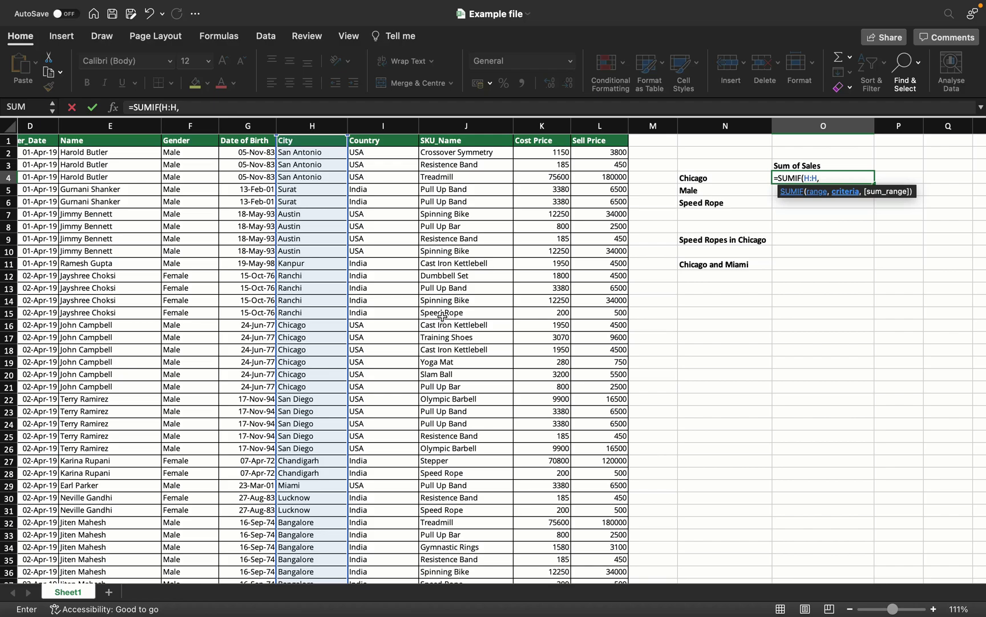
{"action": "type", "text": "\"Chicago\","}
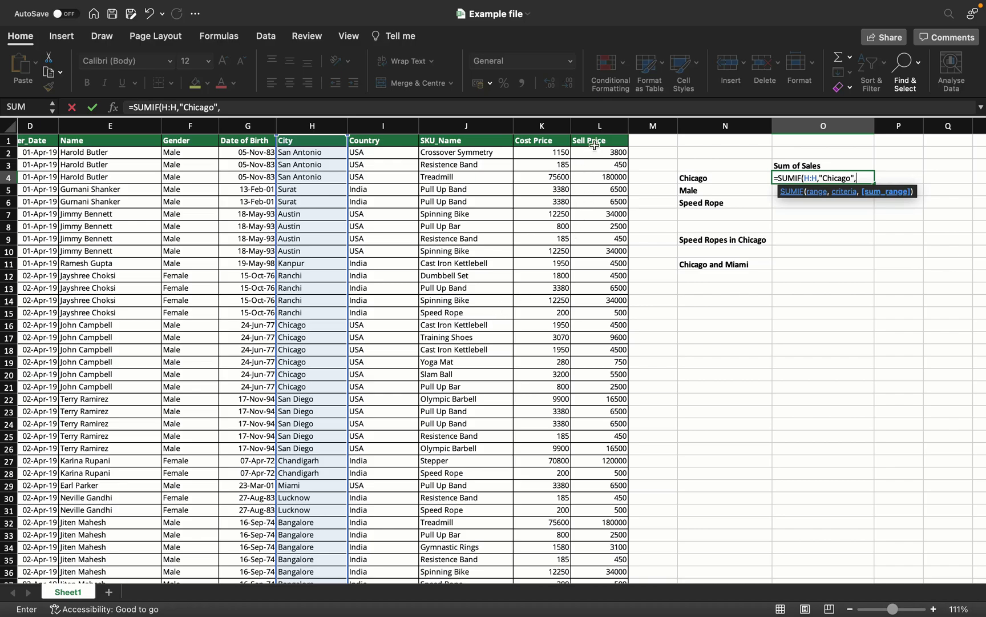
{"action": "left_click", "coordinate": [597, 124]}
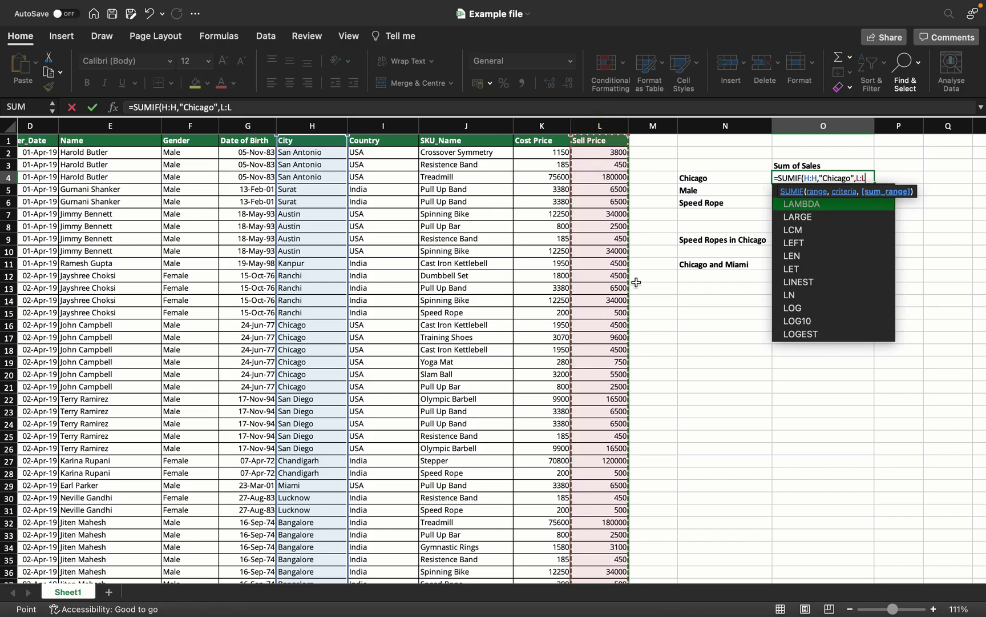
{"action": "type", "text": ")"}
{"action": "key", "text": "Return"}
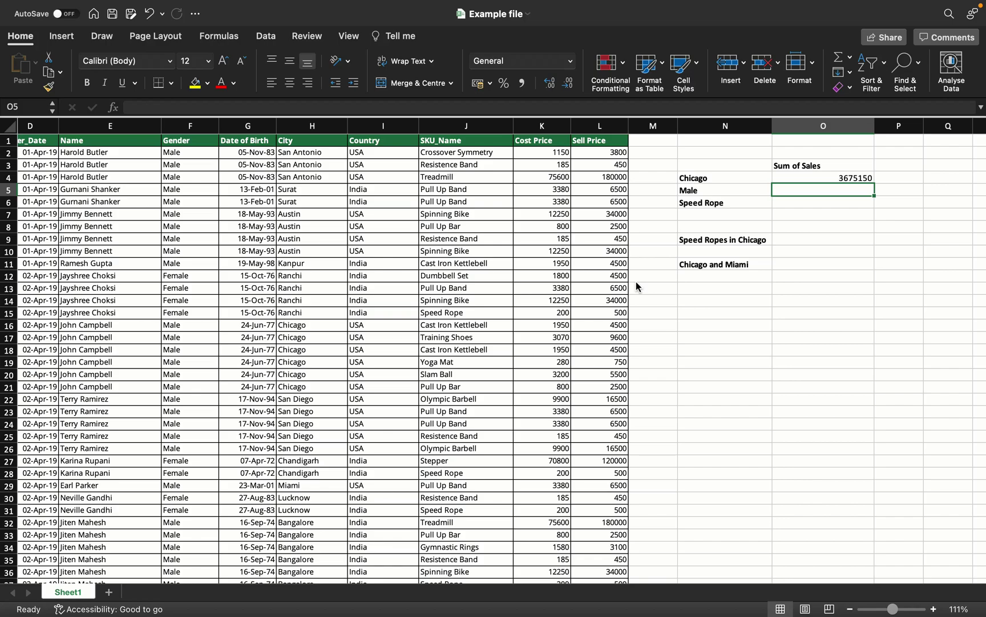
- Enter =SUMIF(F:F,"Male",L:L) in O5 to total male Sell Price, giving 60788500
{"action": "type", "text": "=sumif"}
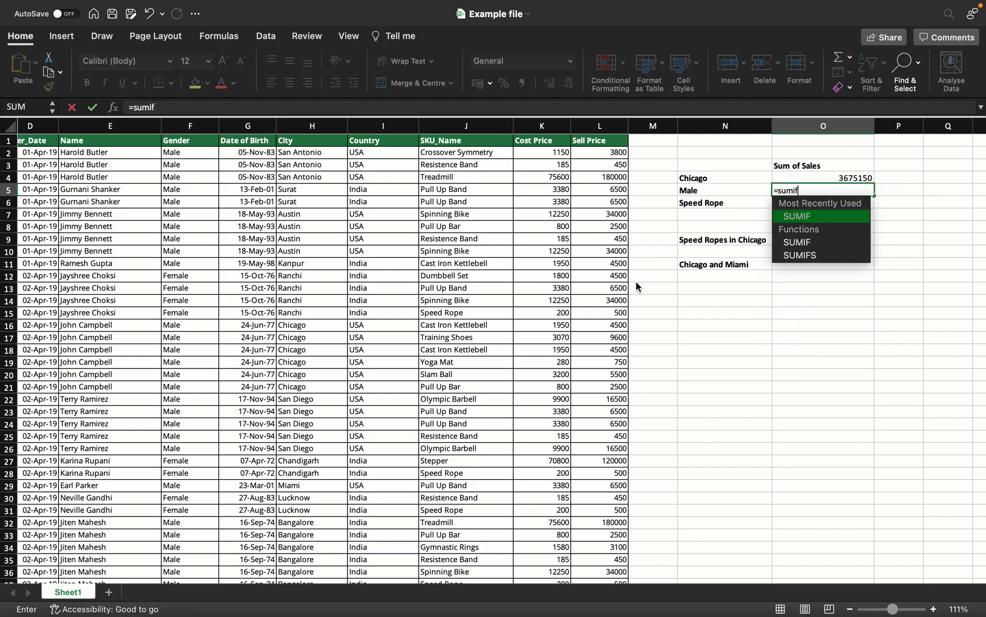
{"action": "key", "text": "Tab"}
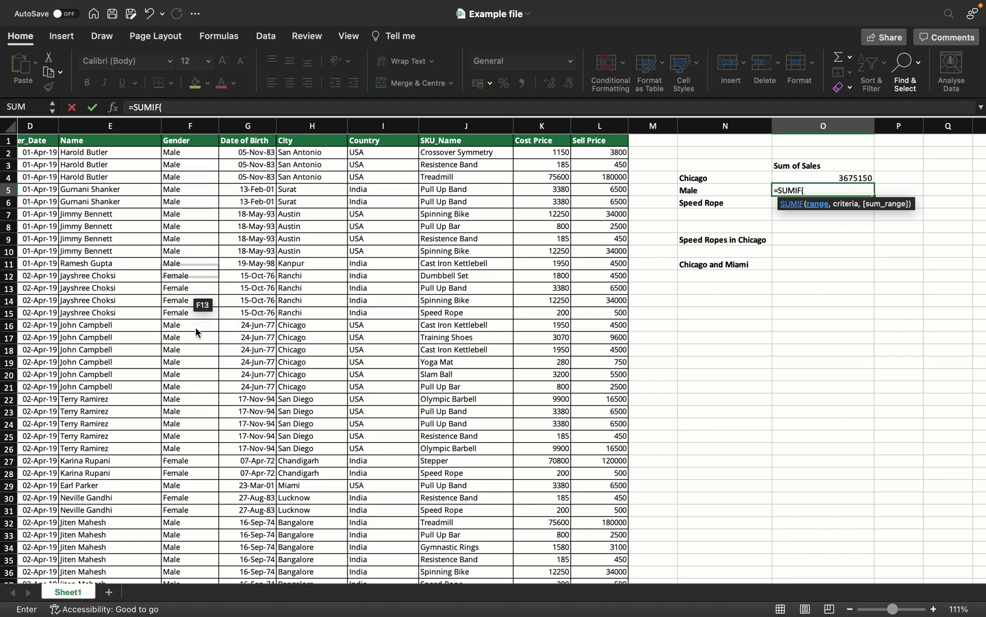
{"action": "left_click", "coordinate": [192, 126]}
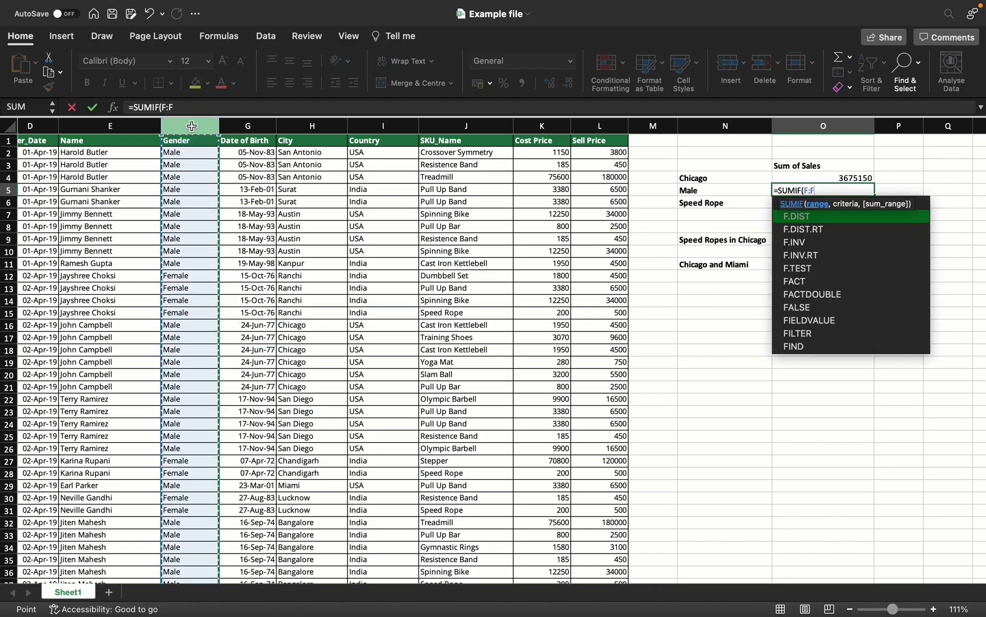
{"action": "type", "text": ",\"Male\""}
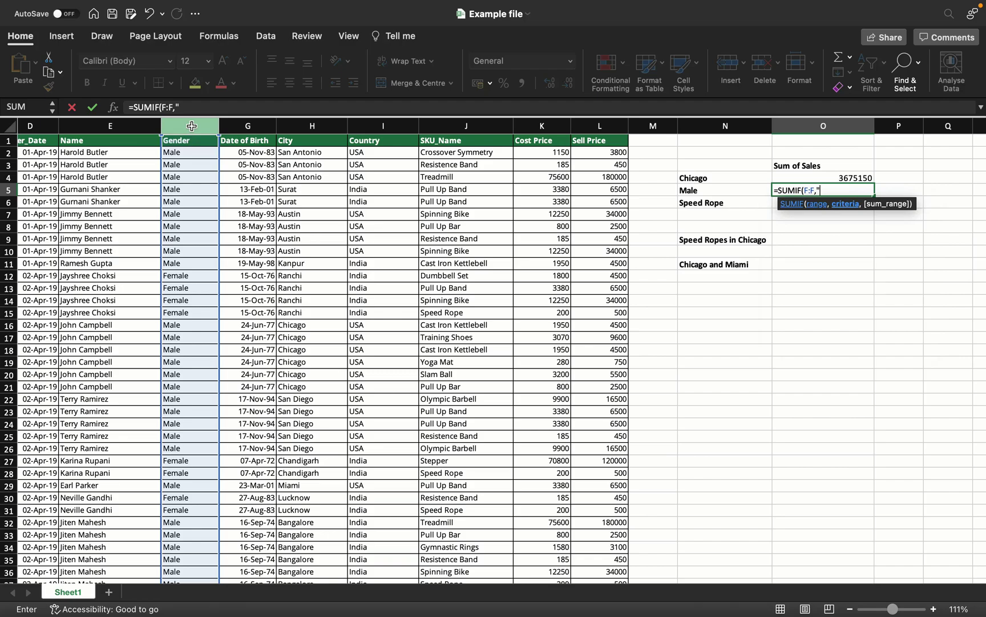
{"action": "type", "text": ","}
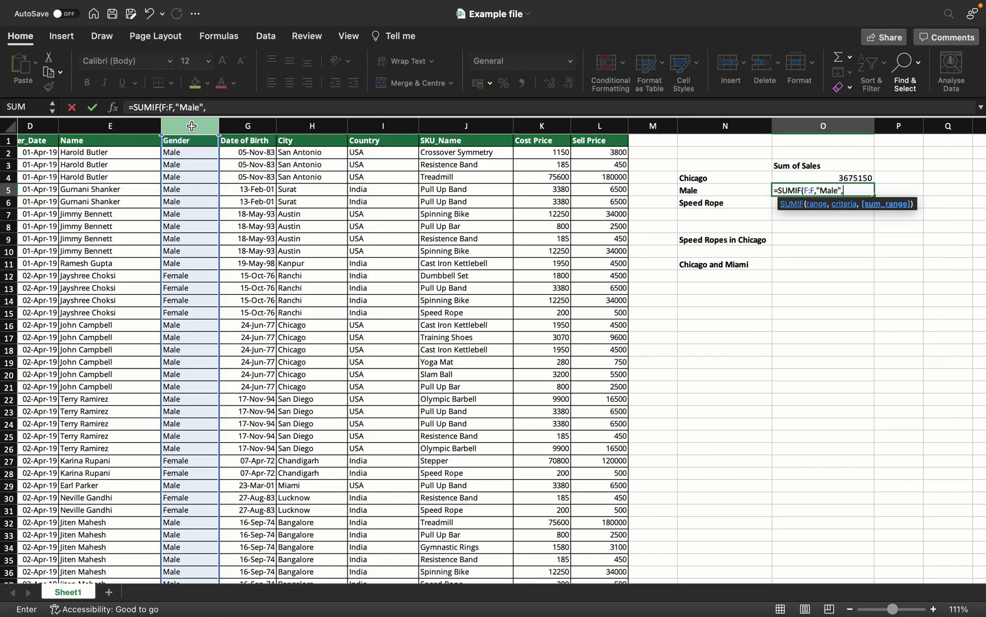
{"action": "left_click", "coordinate": [594, 123]}
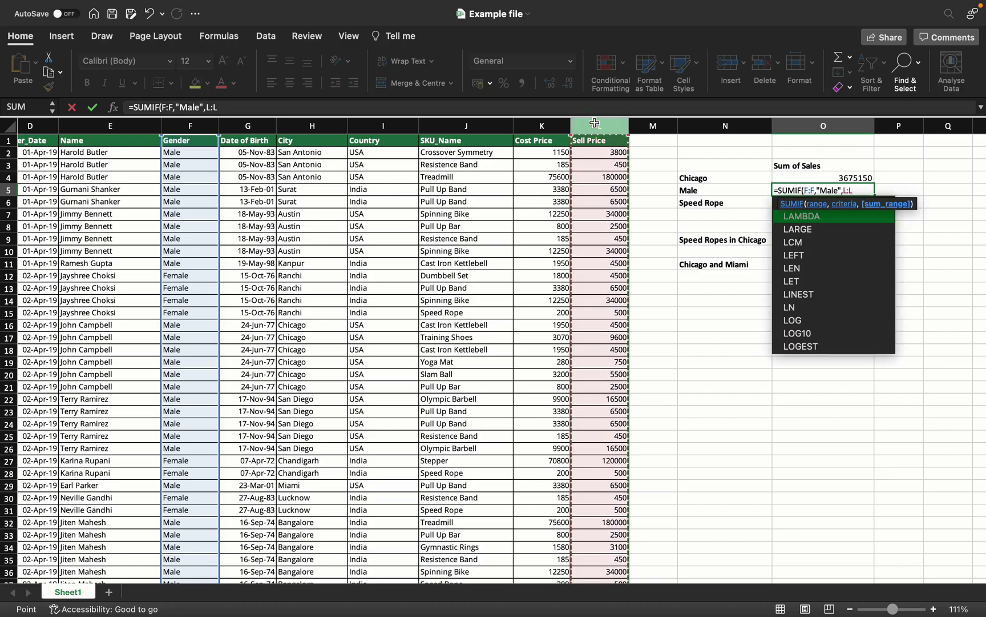
{"action": "type", "text": ")"}
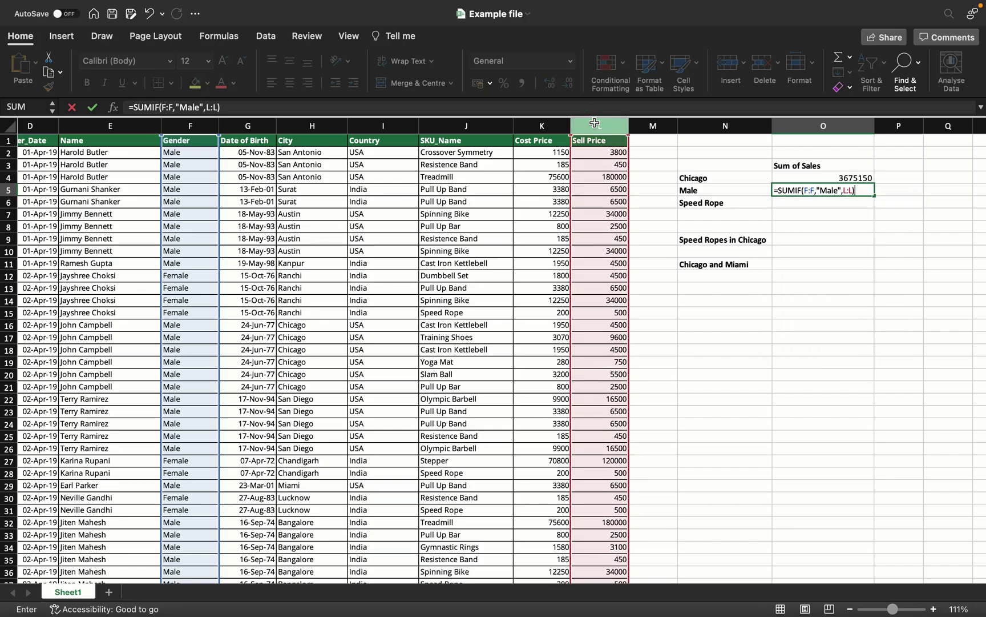
{"action": "key", "text": "Return"}
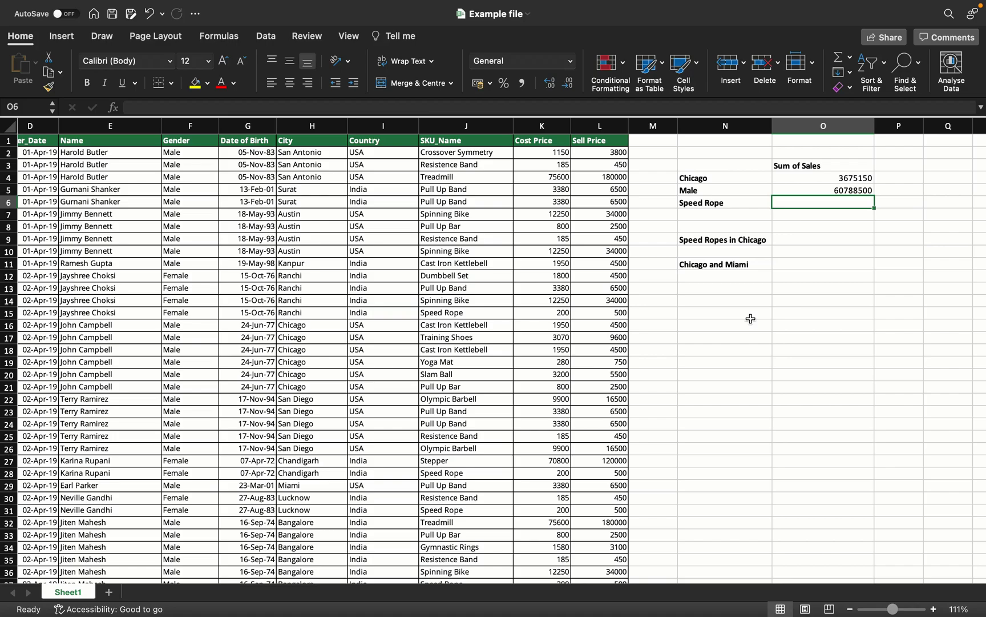
- Enter =SUMIF(J:J,N6,L:L) in O6 to total Speed Rope Sell Price, giving 611500
{"action": "left_click", "coordinate": [737, 201]}
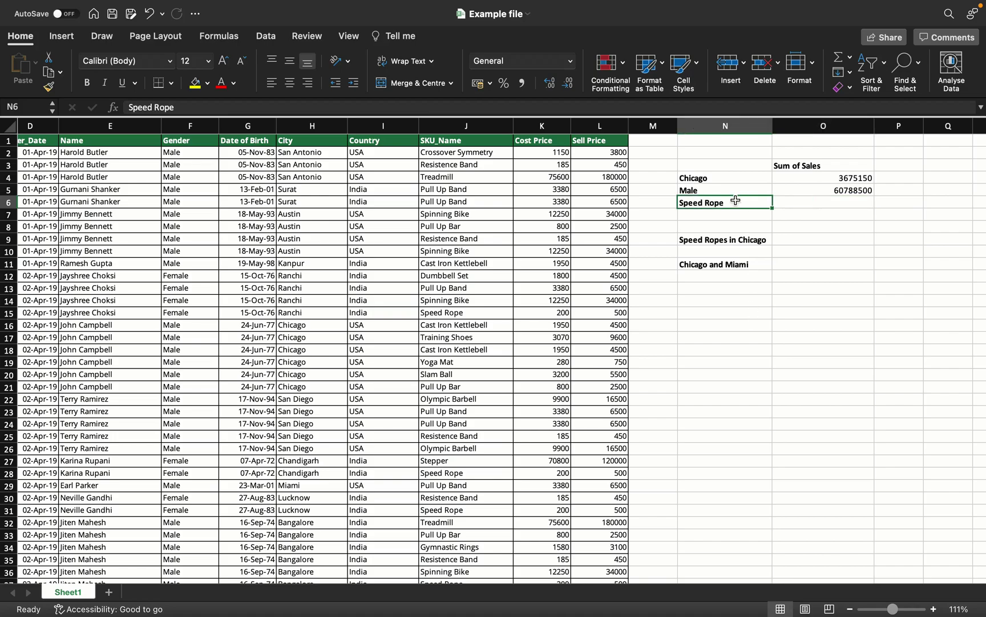
{"action": "left_click", "coordinate": [784, 206]}
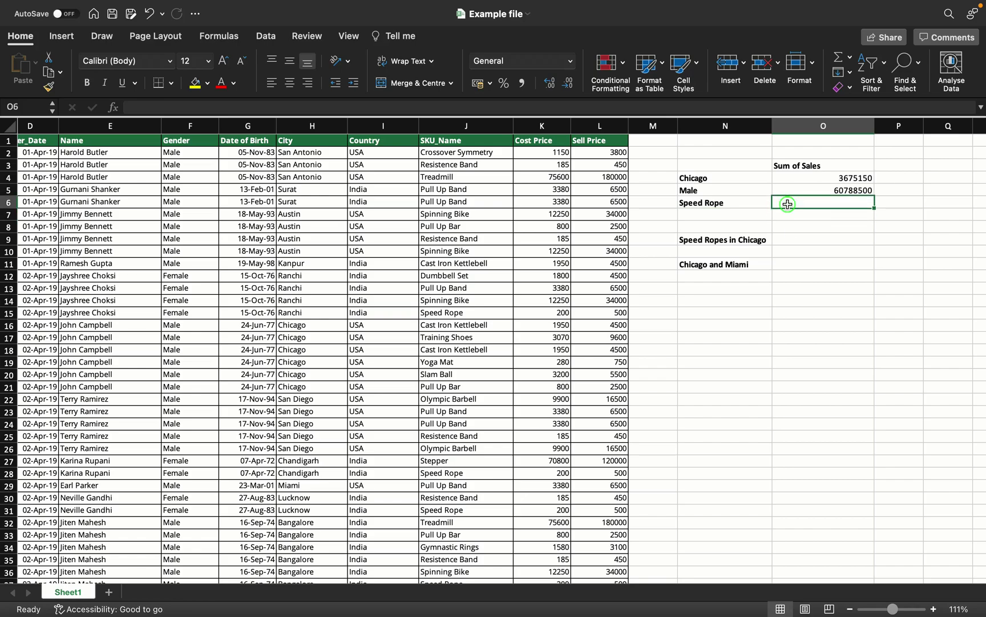
{"action": "type", "text": "=sumif"}
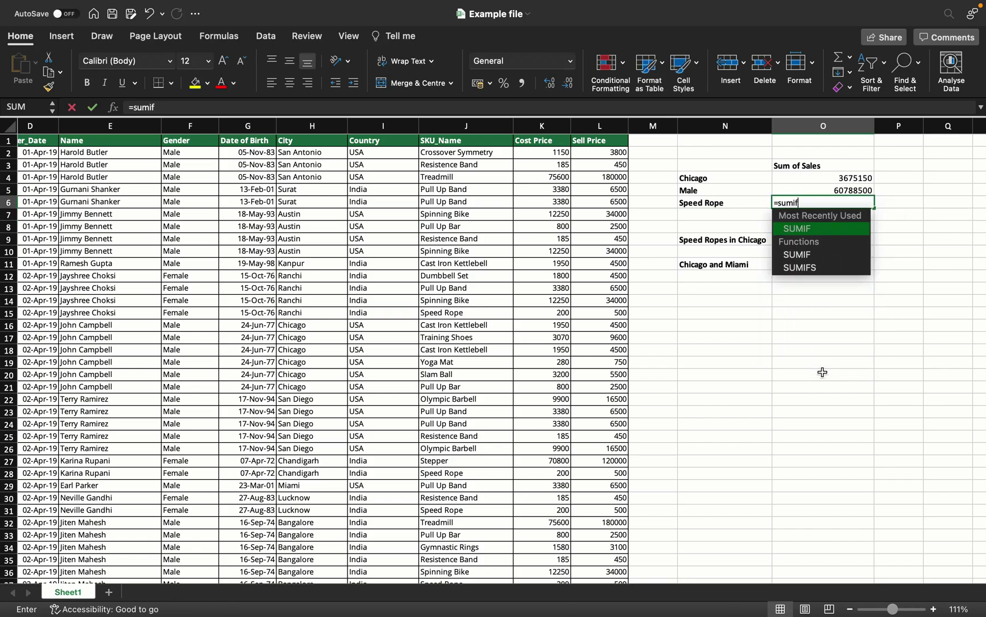
{"action": "key", "text": "Tab"}
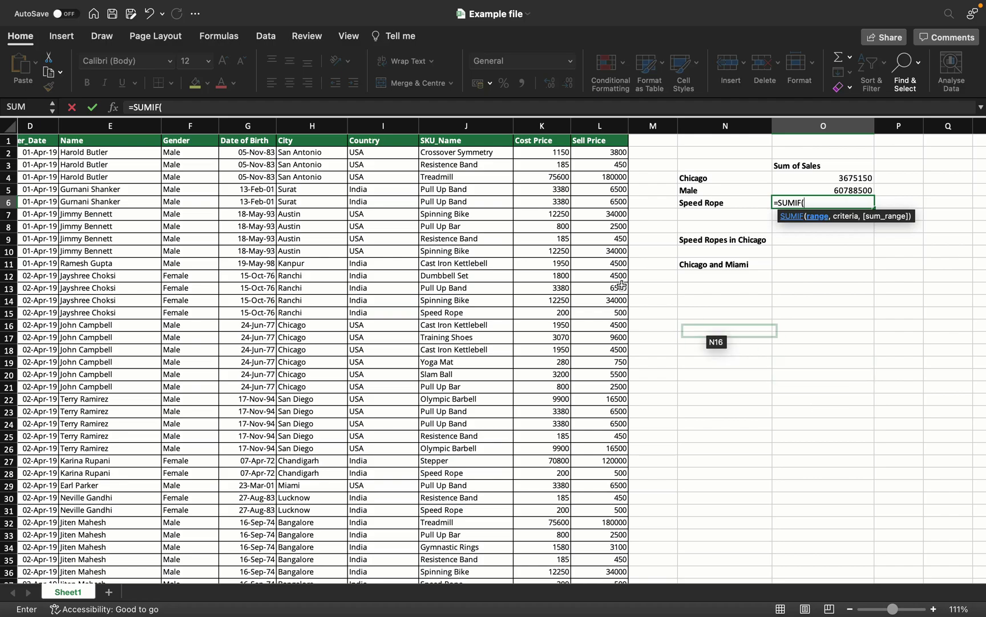
{"action": "left_click", "coordinate": [484, 132]}
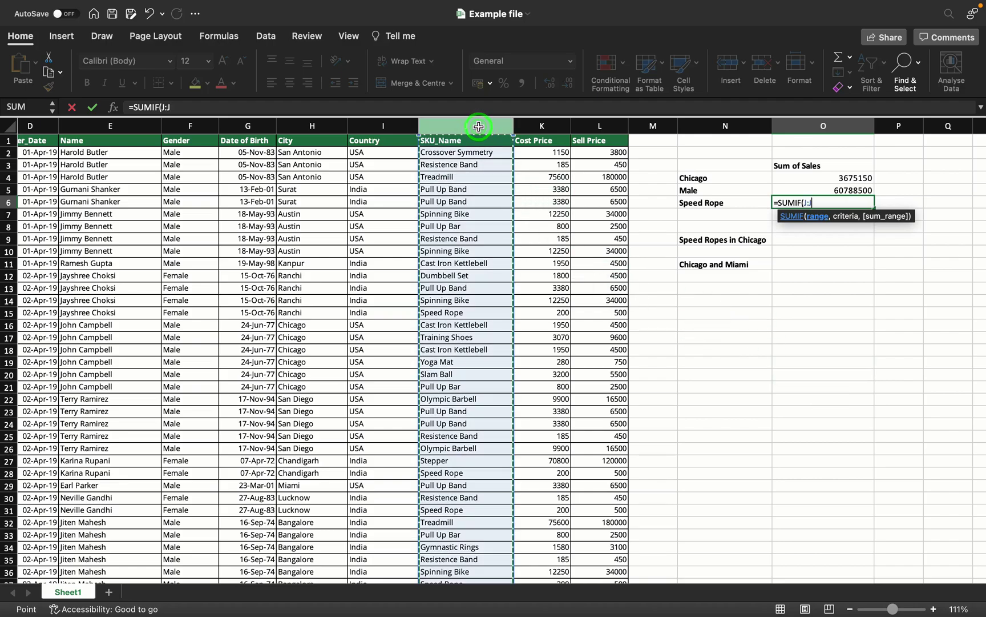
{"action": "type", "text": ","}
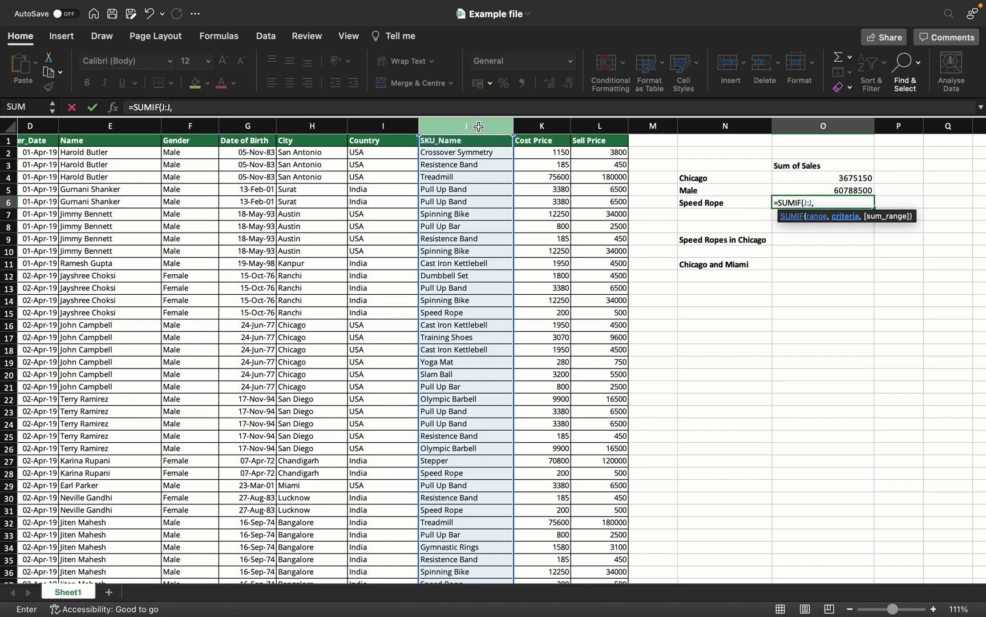
{"action": "left_click", "coordinate": [733, 204]}
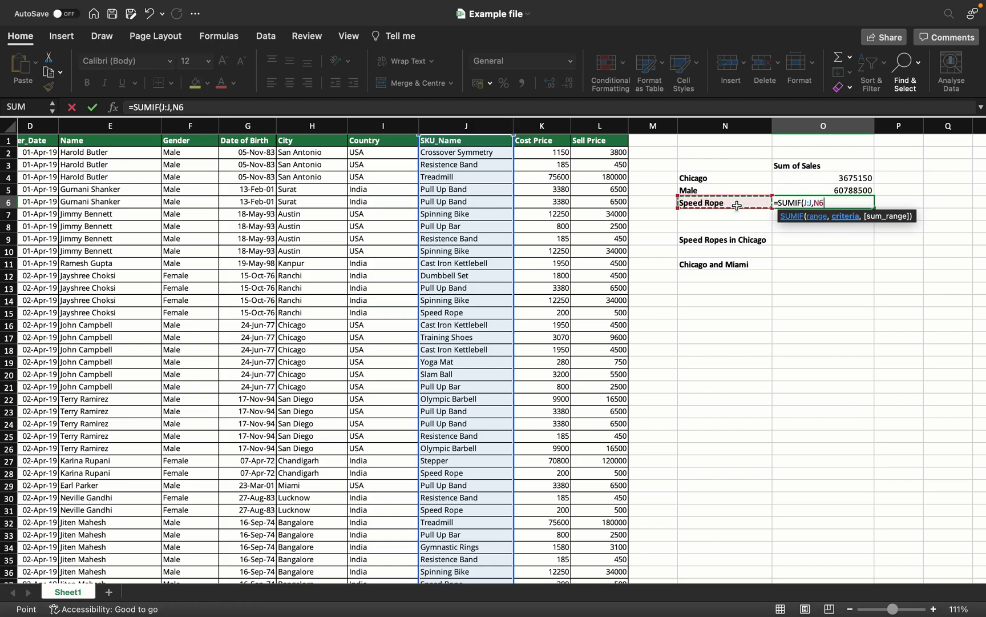
{"action": "type", "text": ","}
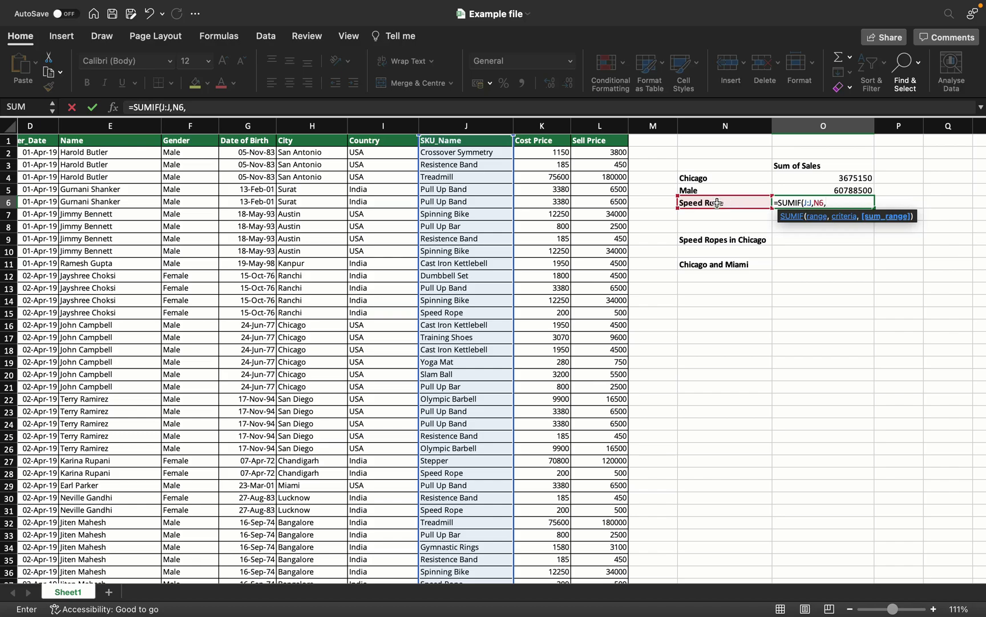
{"action": "left_click", "coordinate": [602, 121]}
{"action": "type", "text": ")"}
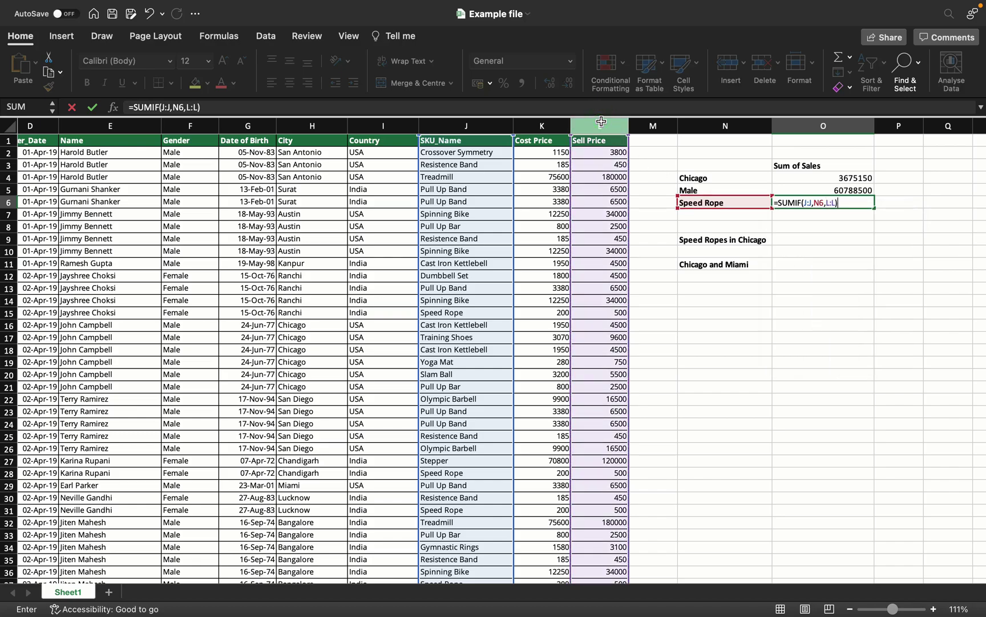
{"action": "key", "text": "Return"}
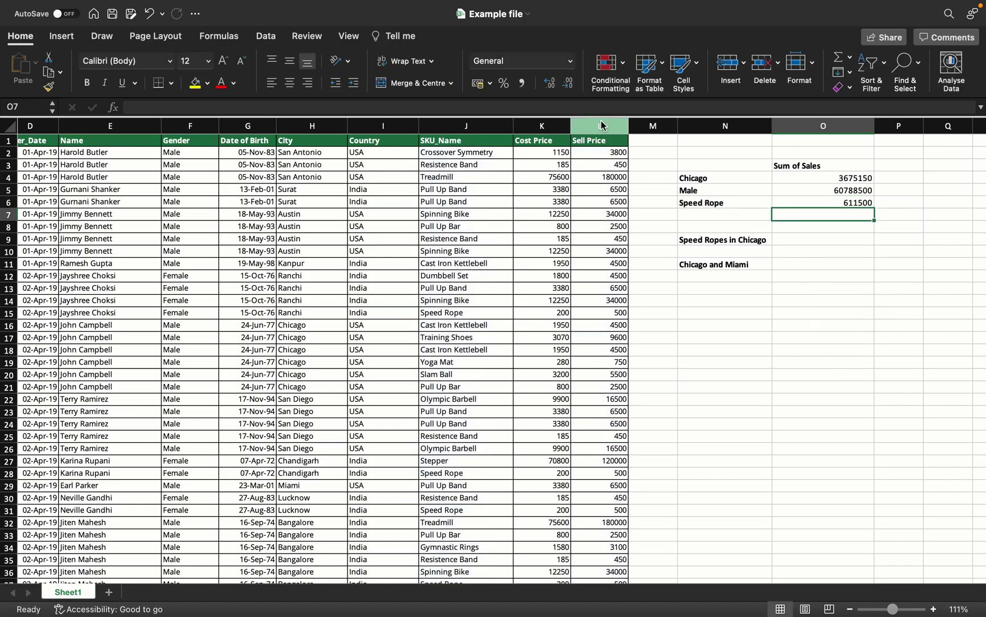
{"action": "left_click", "coordinate": [813, 238]}
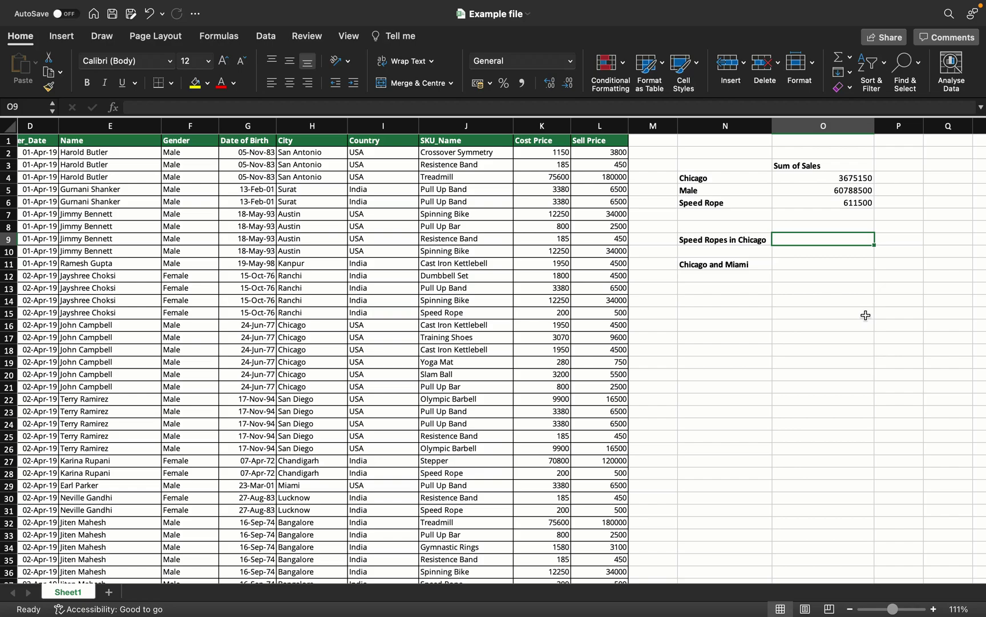
- Enter =SUMIFS(L:L,J:J,"Speed Rope",H:H,"Chicago") in O9, giving 29000
{"action": "type", "text": "=sumi"}
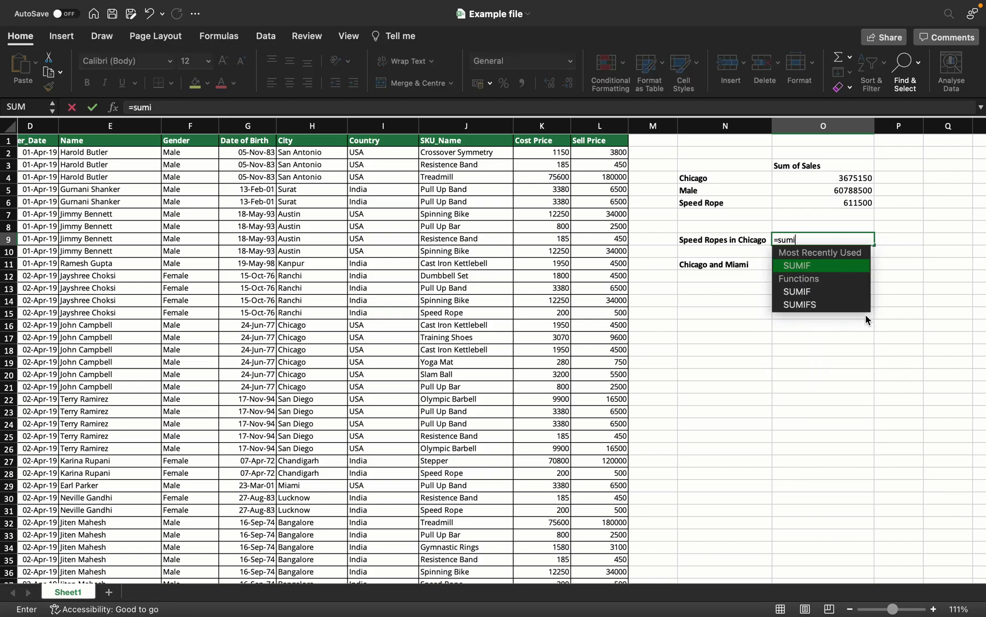
{"action": "key", "text": "Tab"}
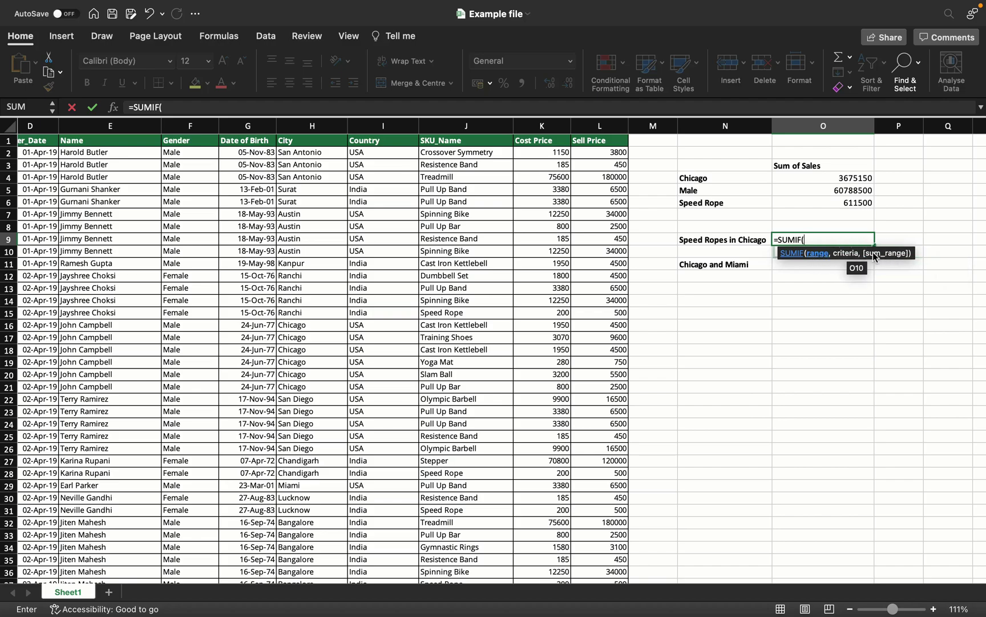
{"action": "key", "text": "BackSpace"}
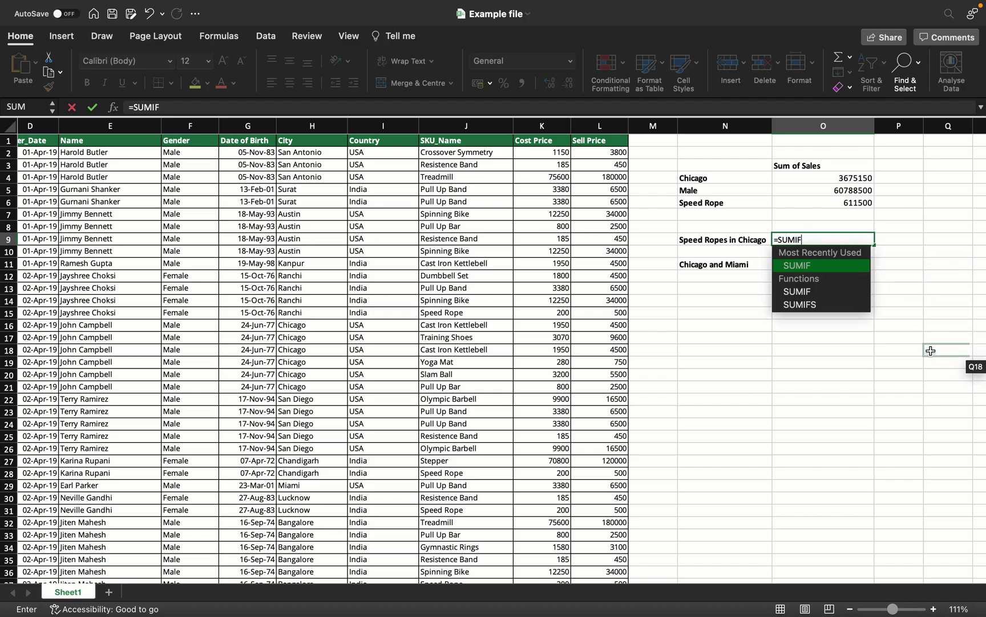
{"action": "key", "text": "Down"}
{"action": "key", "text": "Down"}
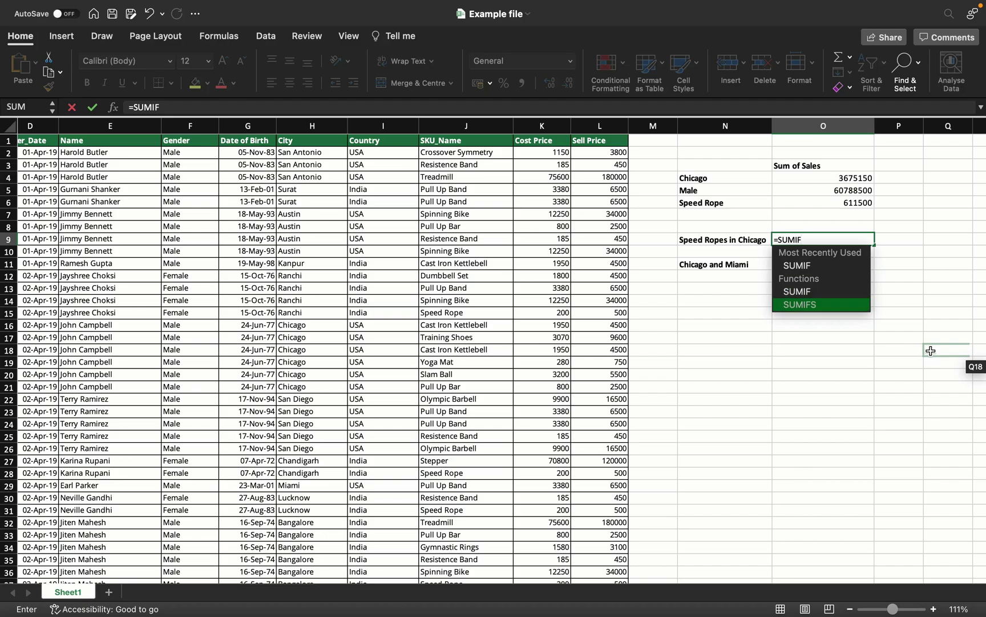
{"action": "key", "text": "Tab"}
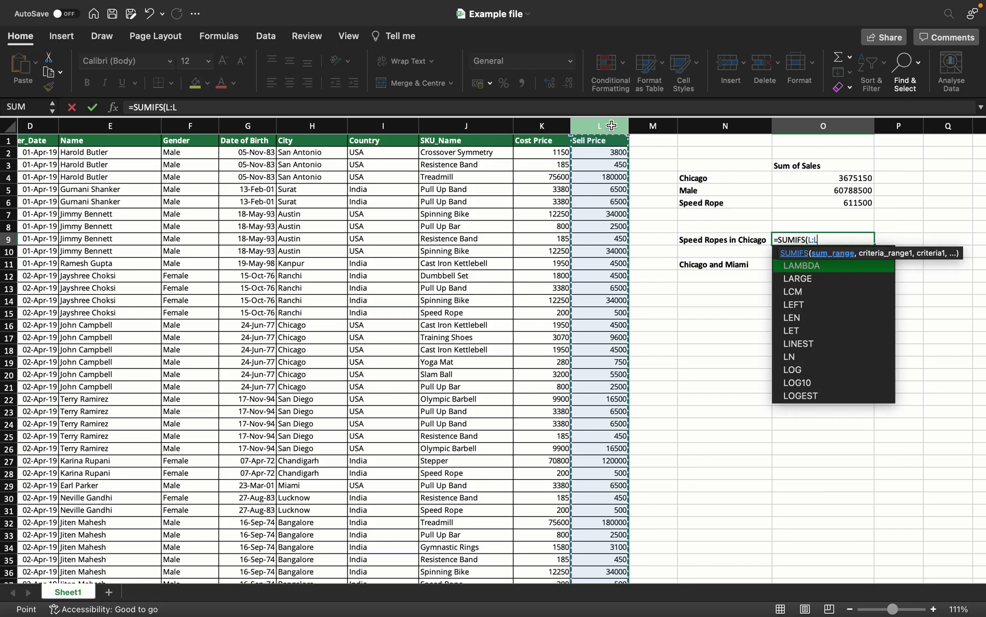
{"action": "type", "text": ","}
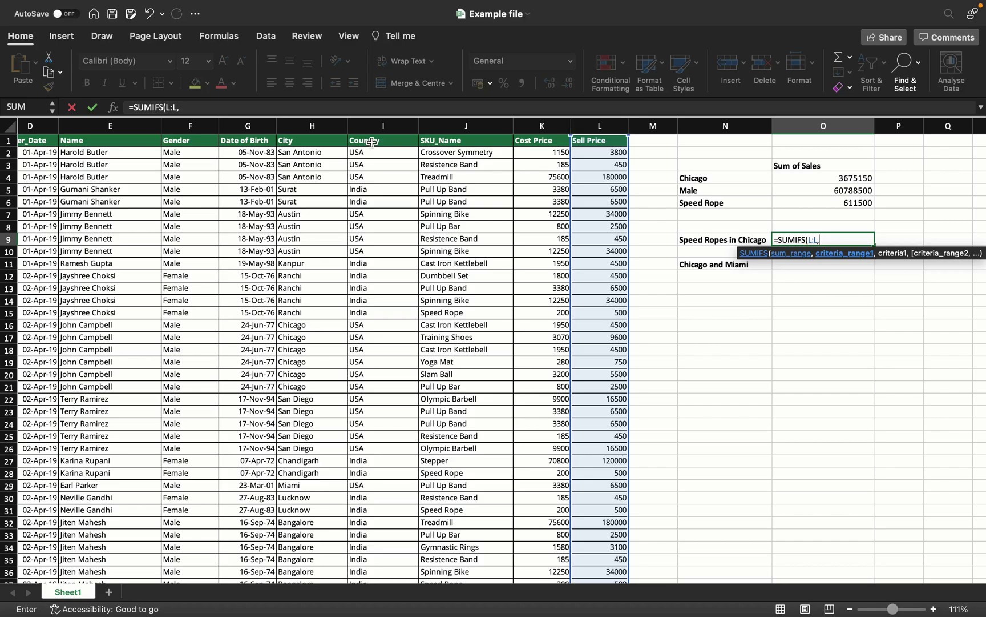
{"action": "left_click", "coordinate": [442, 124]}
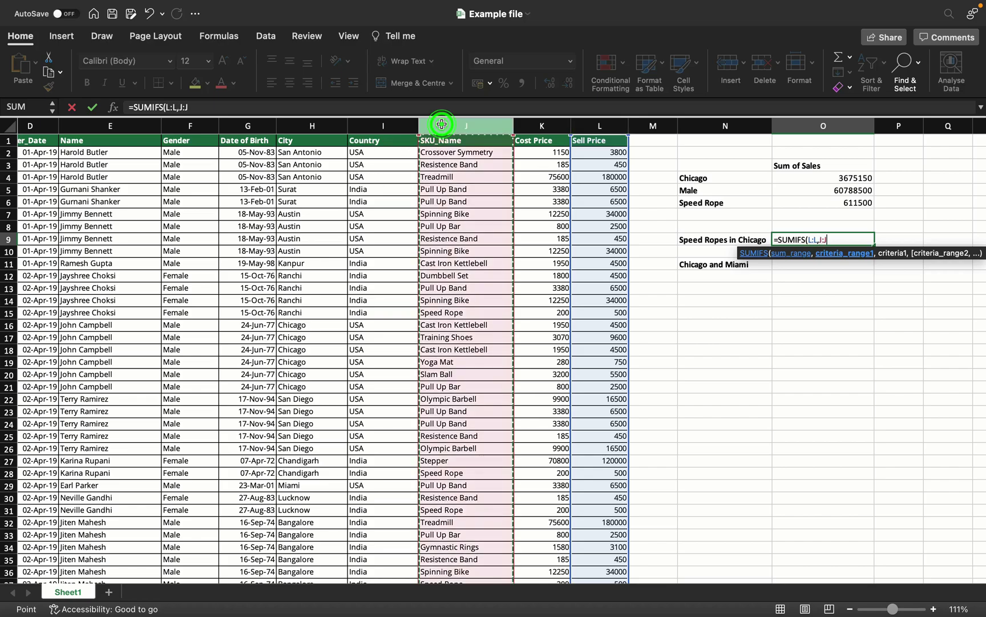
{"action": "type", "text": ",\"Spe"}
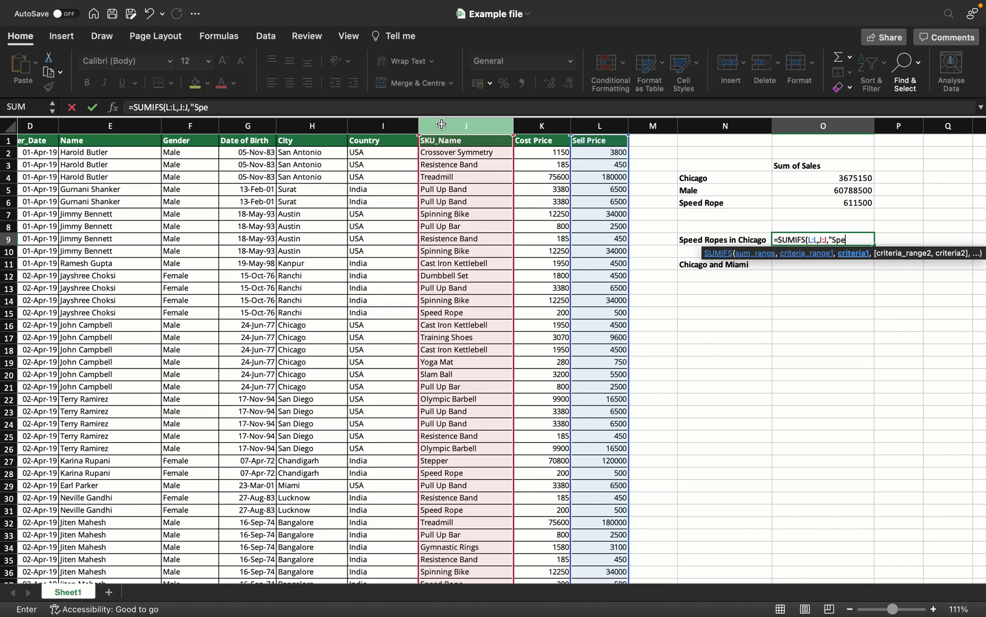
{"action": "type", "text": "ed Rope\","}
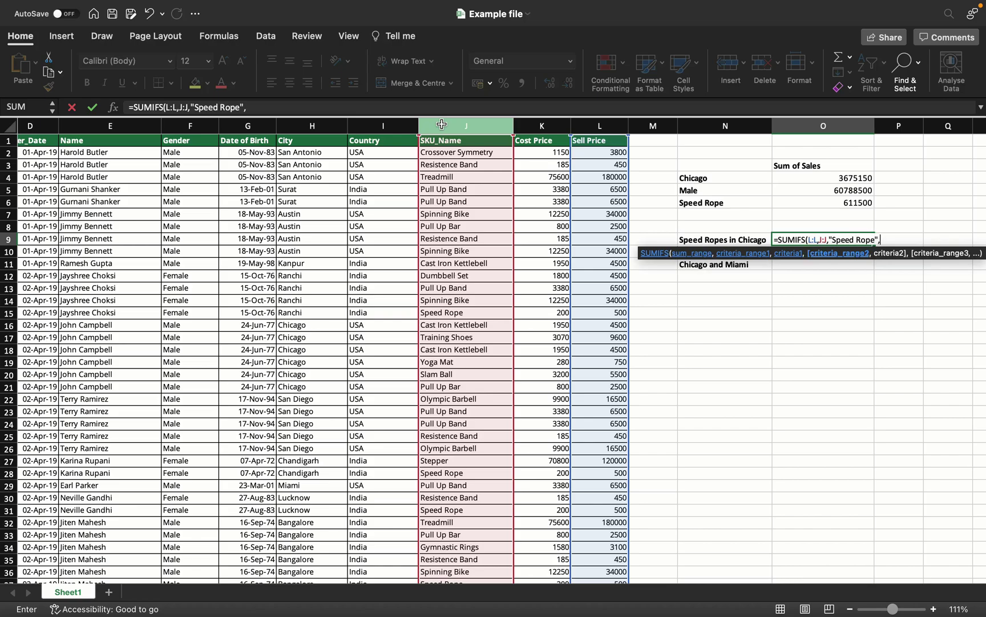
{"action": "left_click", "coordinate": [310, 125]}
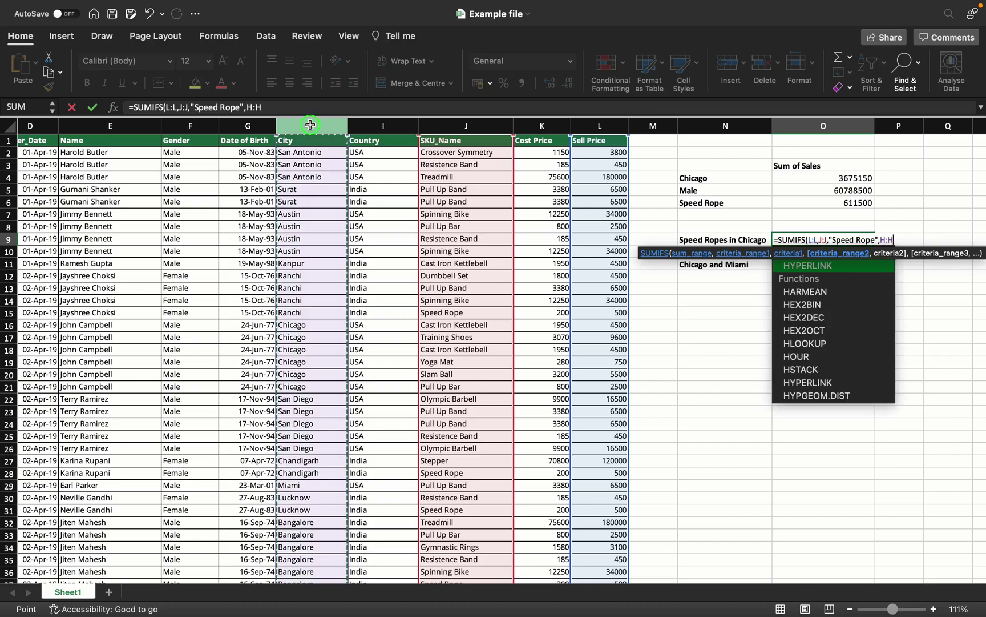
{"action": "type", "text": ","}
{"action": "type", "text": "\"Chic"}
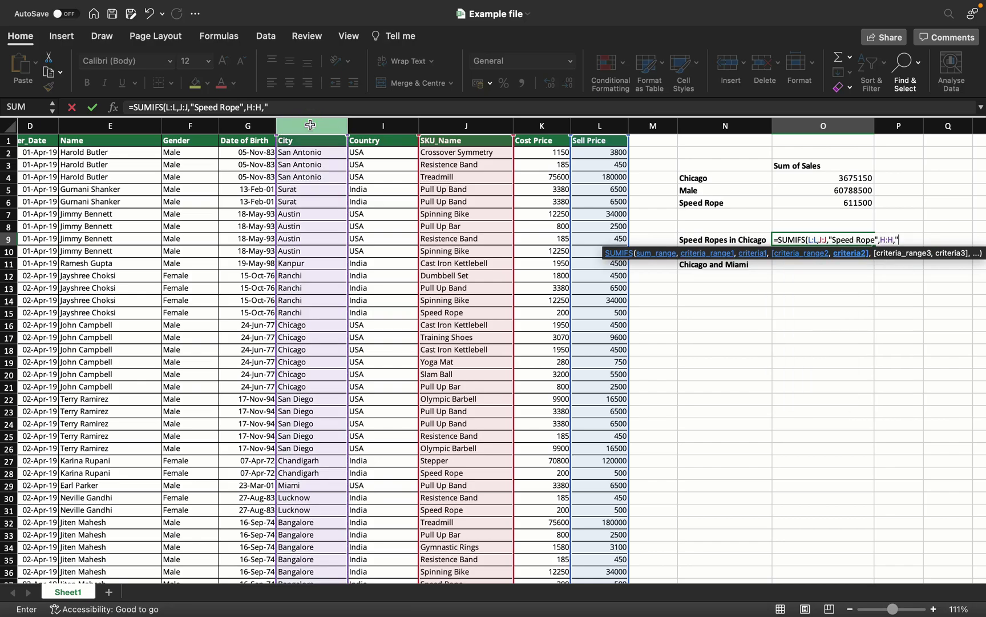
{"action": "type", "text": "ago\")"}
{"action": "key", "text": "Return"}
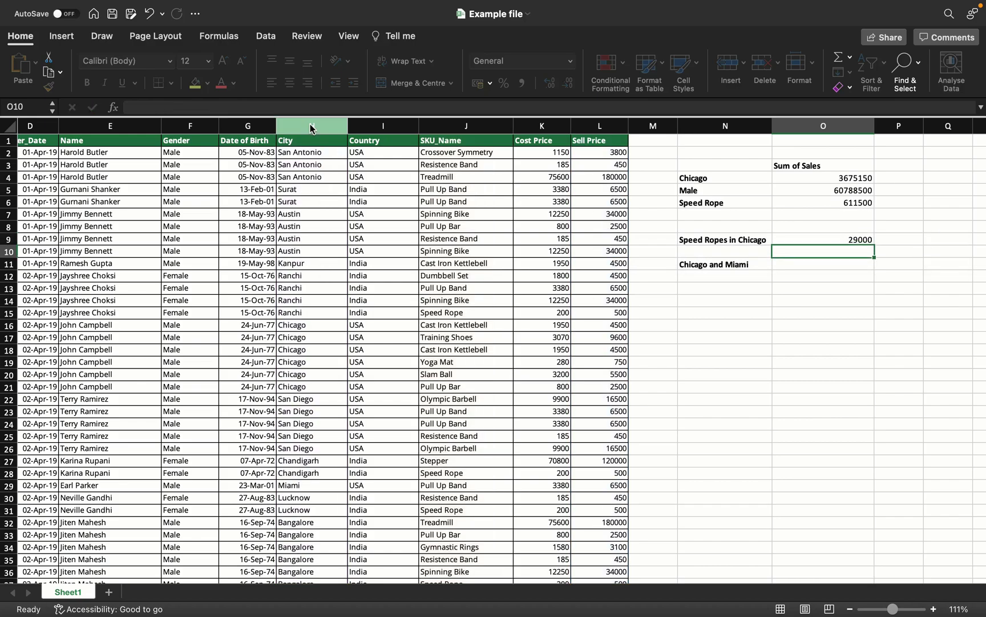
{"action": "left_click", "coordinate": [813, 237]}
{"action": "left_click", "coordinate": [813, 237]}
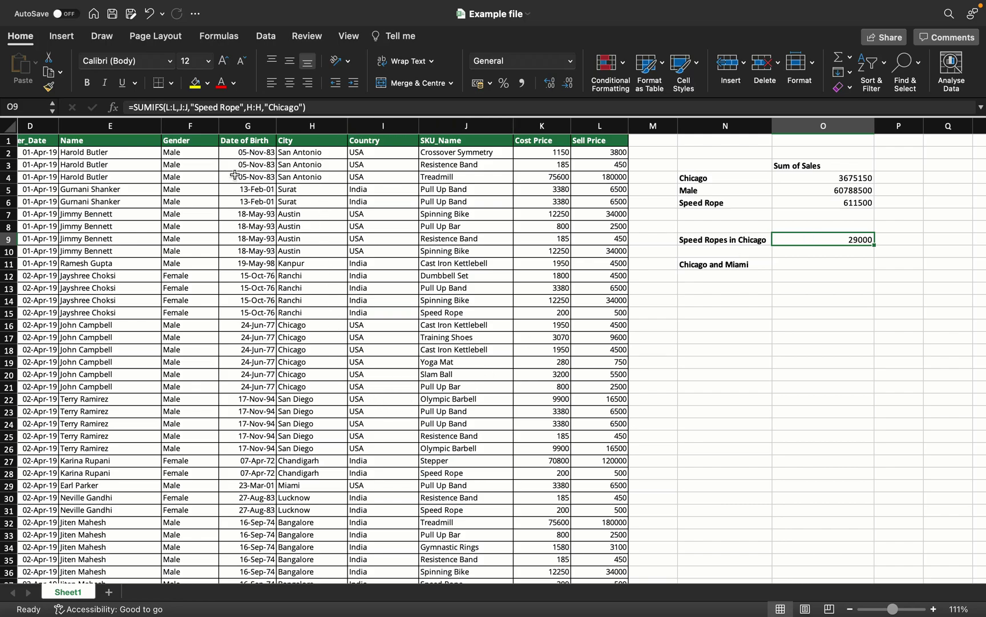
{"action": "left_click", "coordinate": [294, 126]}
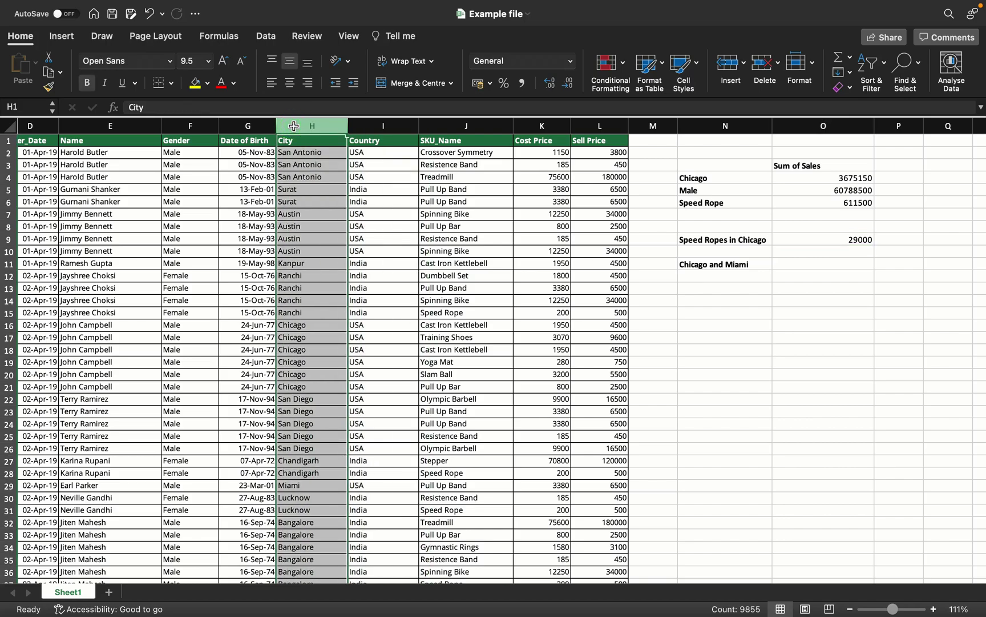
{"action": "left_click_drag", "start_coordinate": [294, 125], "coordinate": [460, 122]}
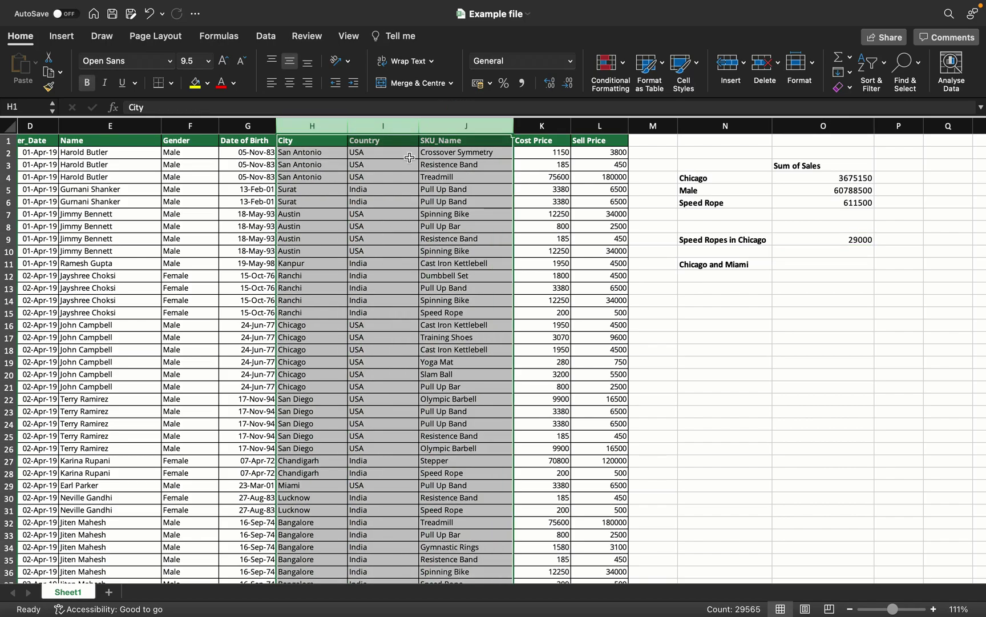
{"action": "left_click", "coordinate": [324, 167]}
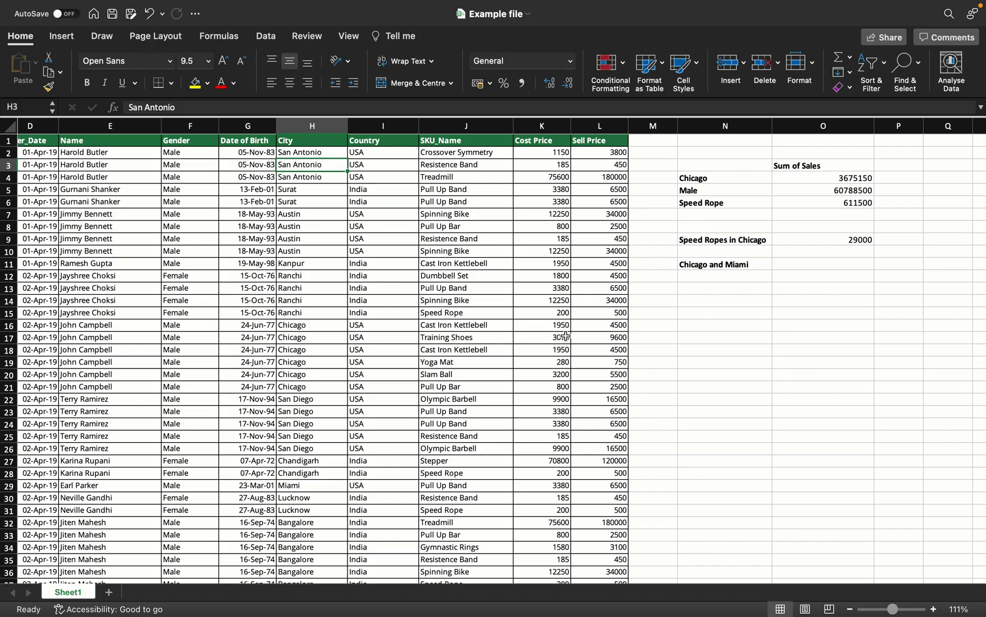
{"action": "left_click", "coordinate": [612, 336]}
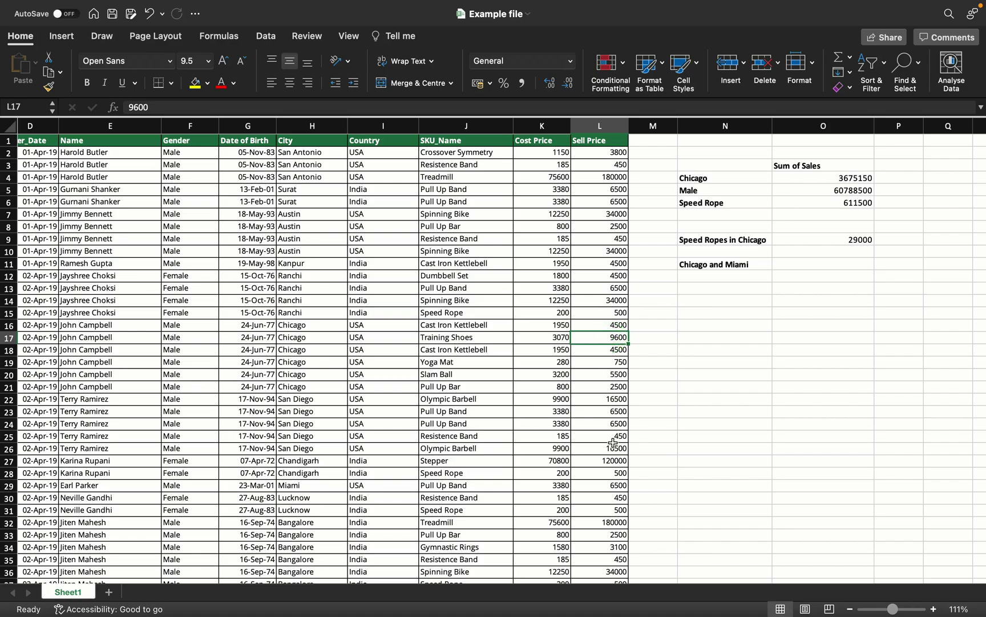
{"action": "left_click", "coordinate": [818, 267]}
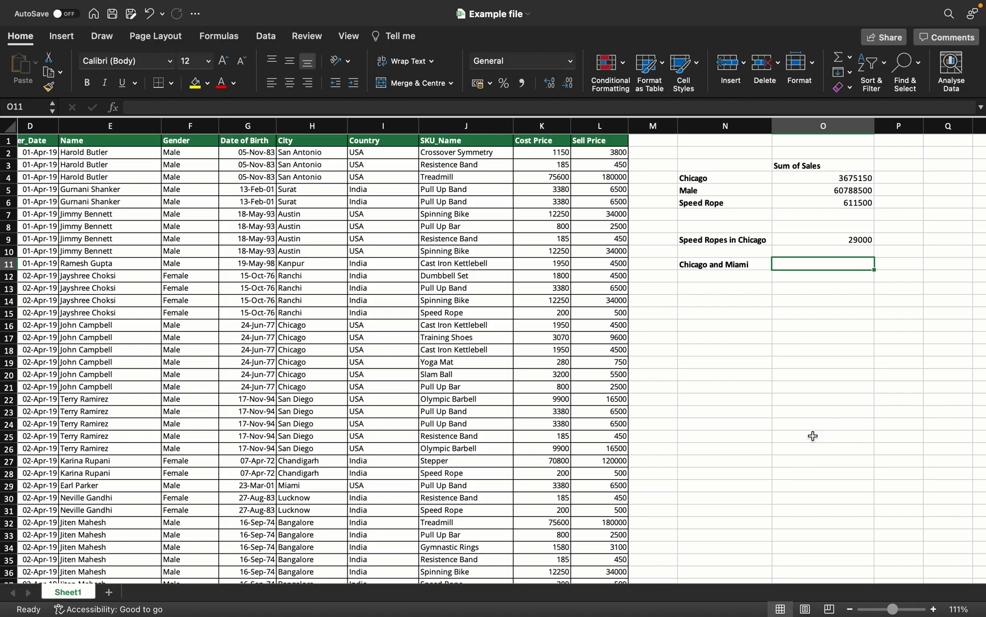
{"action": "type", "text": "=sumifs"}
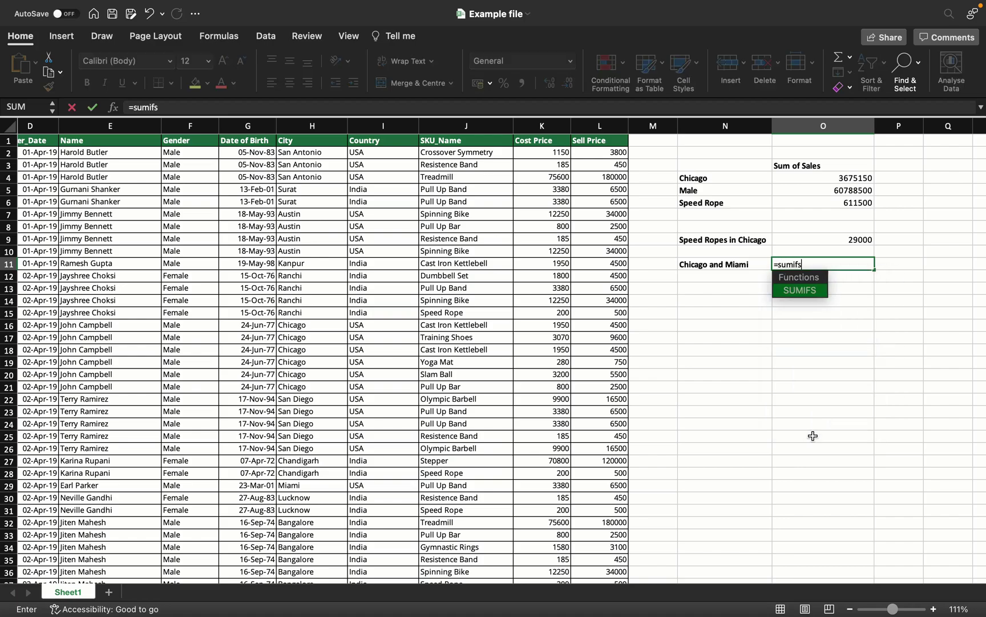
{"action": "key", "text": "Tab"}
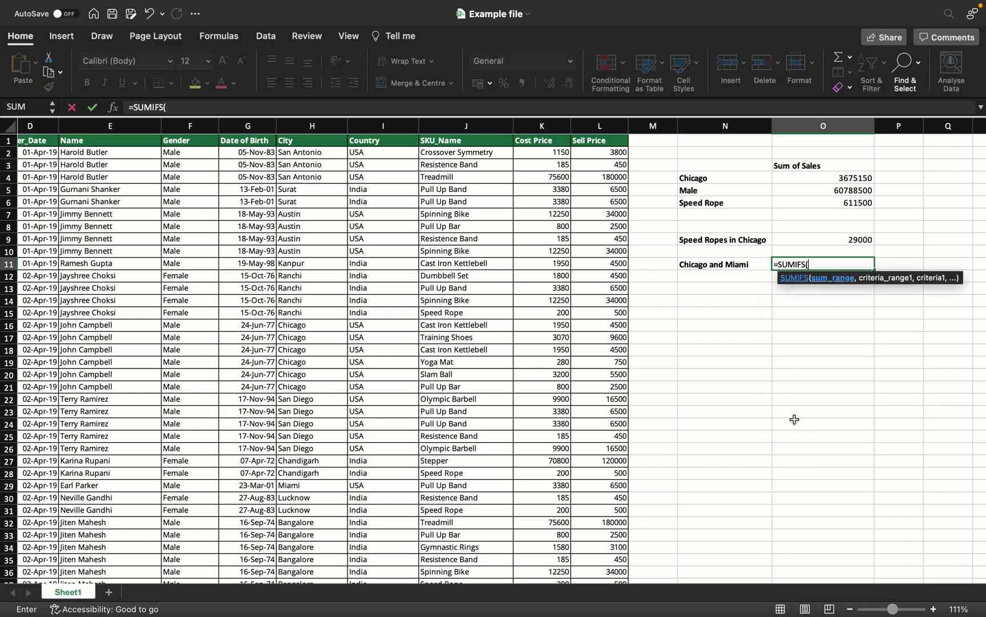
{"action": "left_click", "coordinate": [596, 125]}
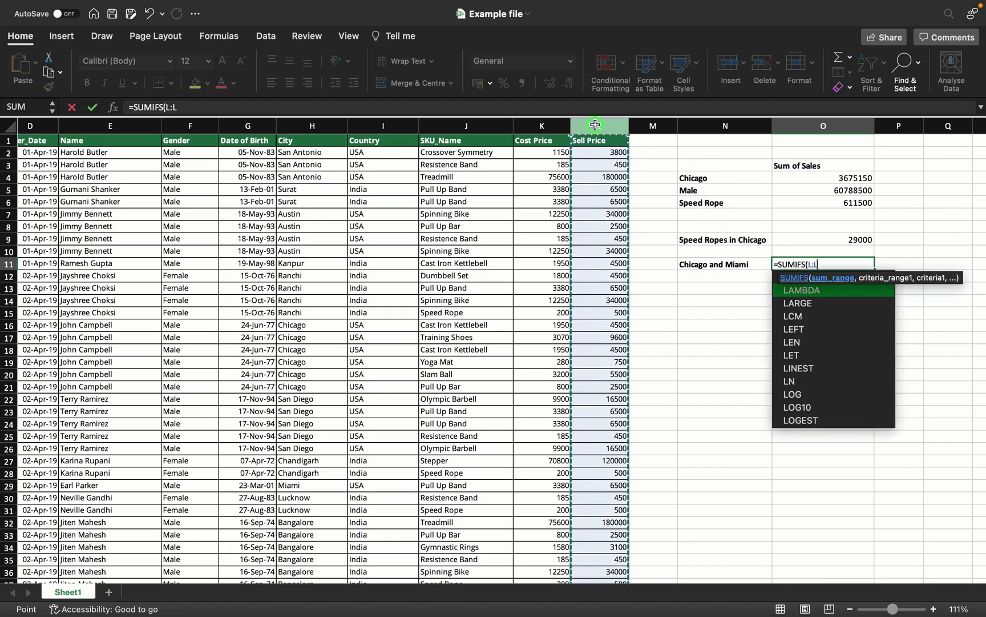
{"action": "type", "text": ","}
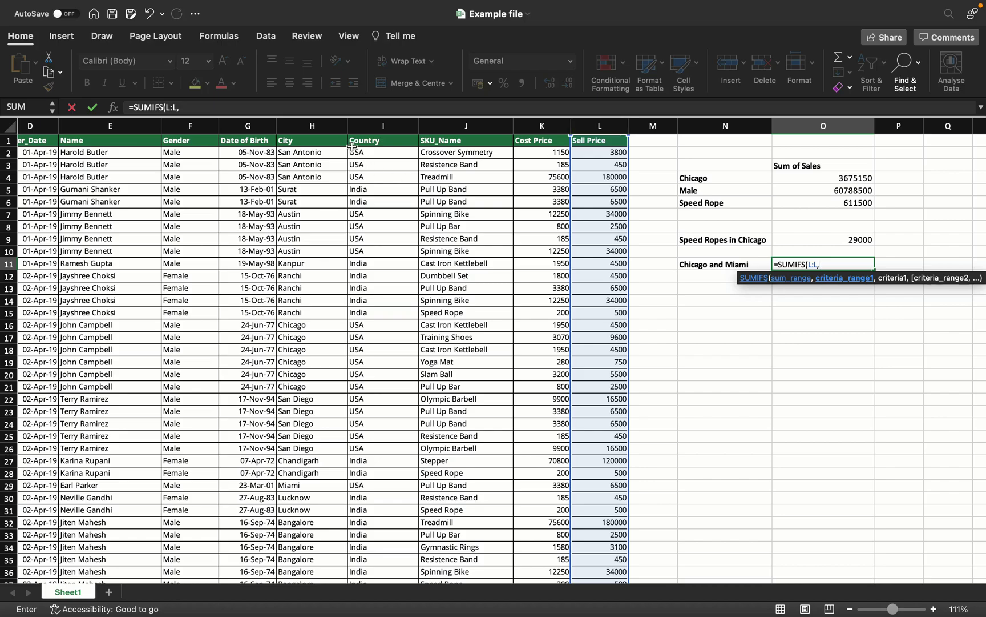
{"action": "left_click", "coordinate": [321, 123]}
{"action": "type", "text": ",\"Chicag"}
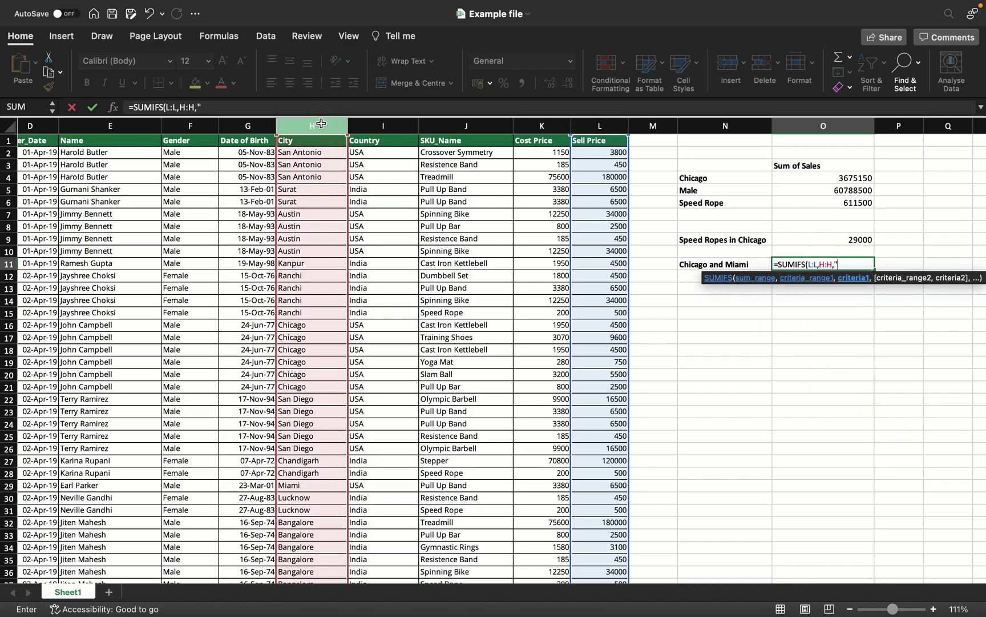
{"action": "type", "text": "o\","}
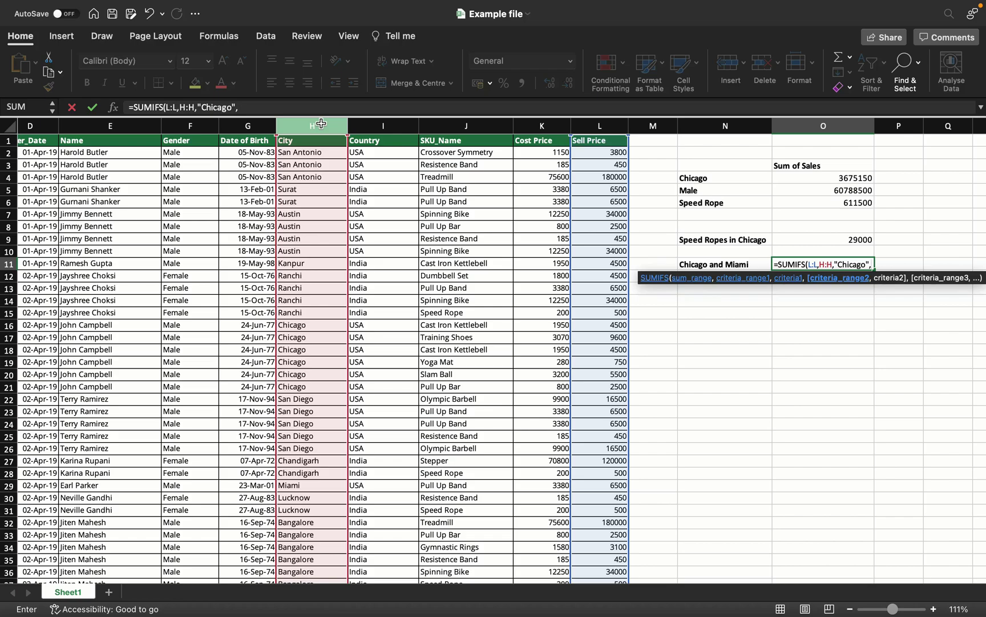
{"action": "left_click", "coordinate": [315, 124]}
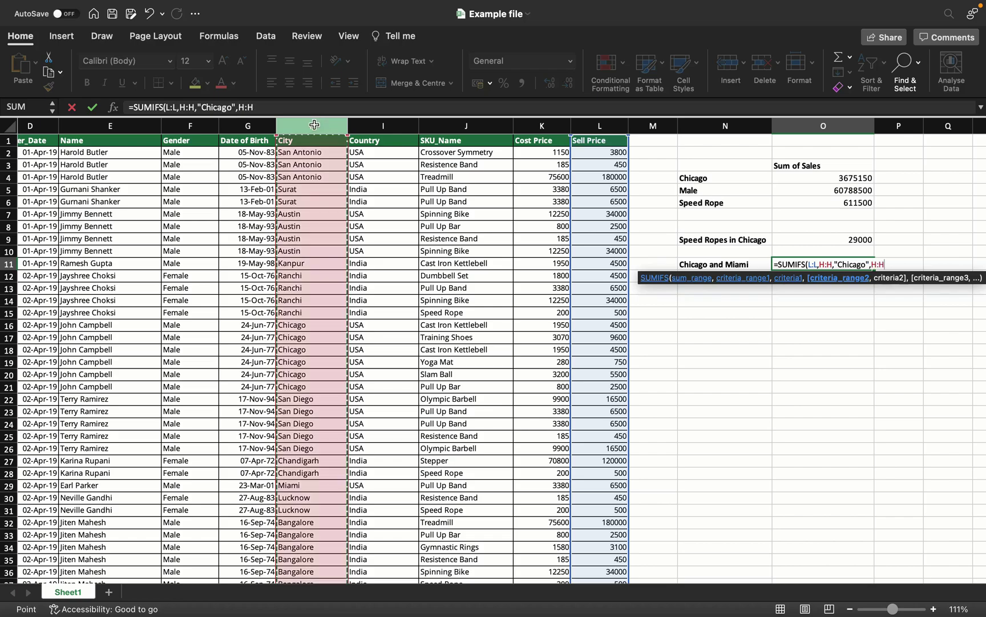
{"action": "type", "text": ",\"M"}
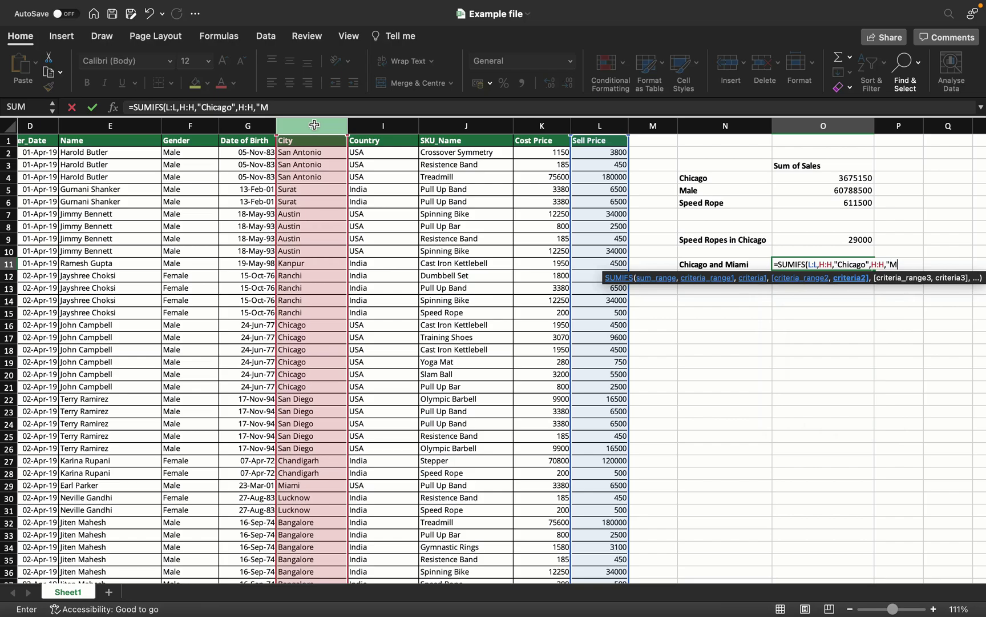
{"action": "type", "text": "iami\")"}
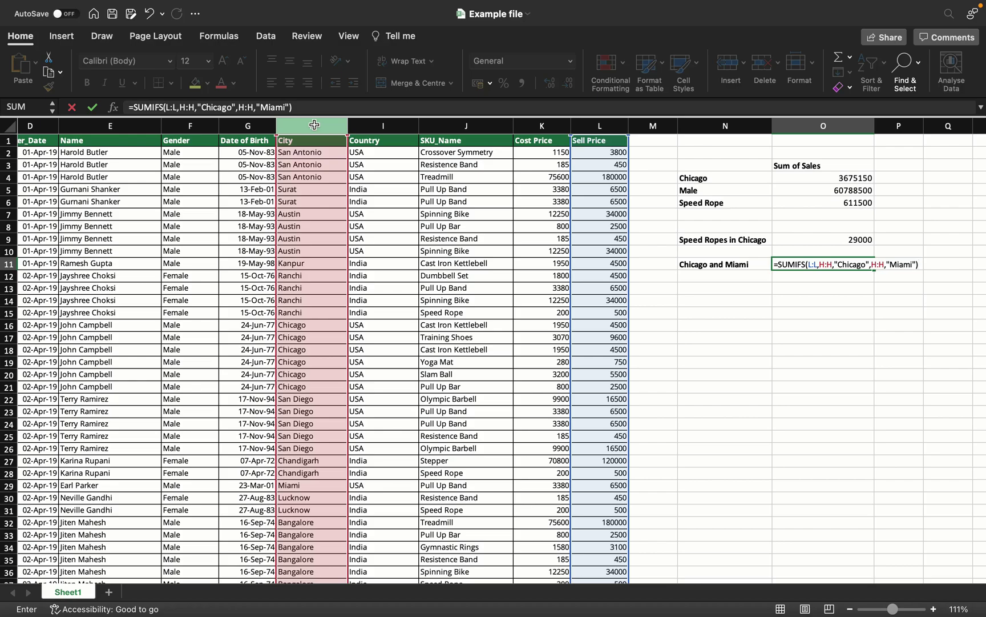
{"action": "key", "text": "Return"}
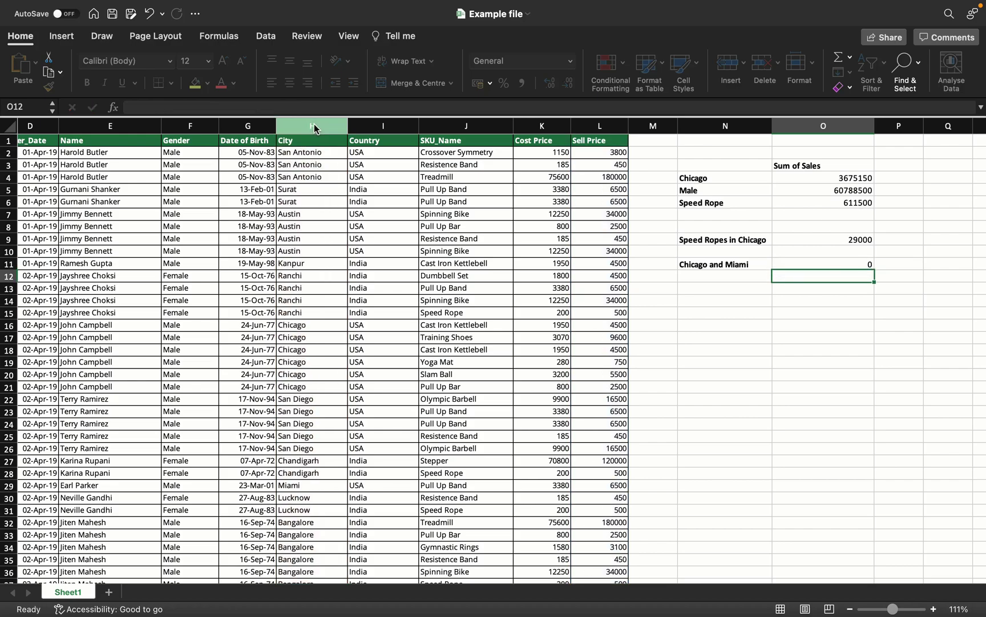
{"action": "key", "text": "Up"}
{"action": "key", "text": "Delete"}
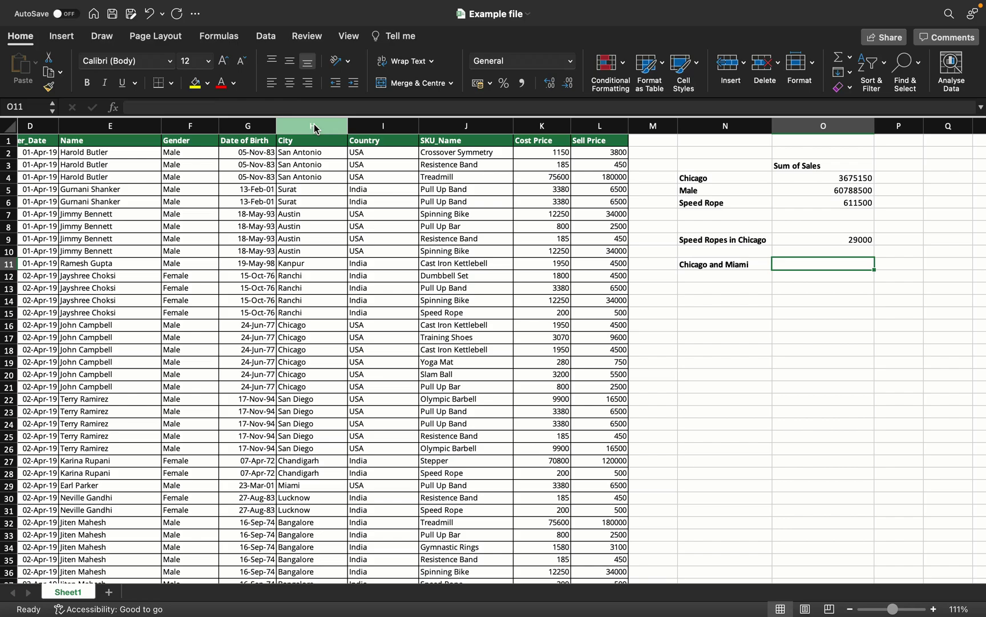
- Start O11 with =SUMIFS(L:L,H:H,"Chicago") for the Chicago Sell Price total
{"action": "type", "text": "=sumifs"}
{"action": "key", "text": "Tab"}
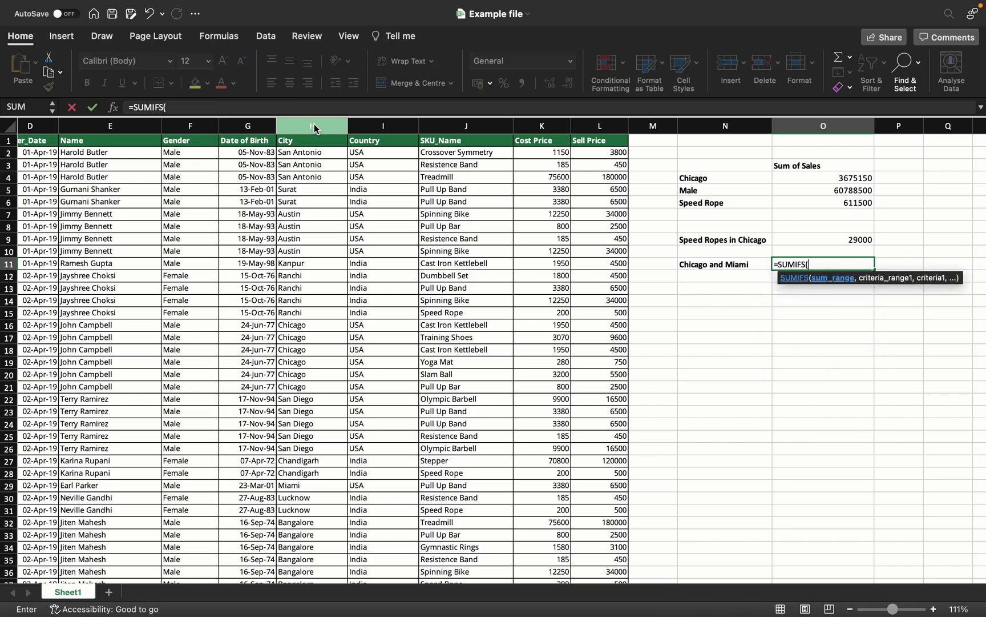
{"action": "left_click", "coordinate": [592, 125]}
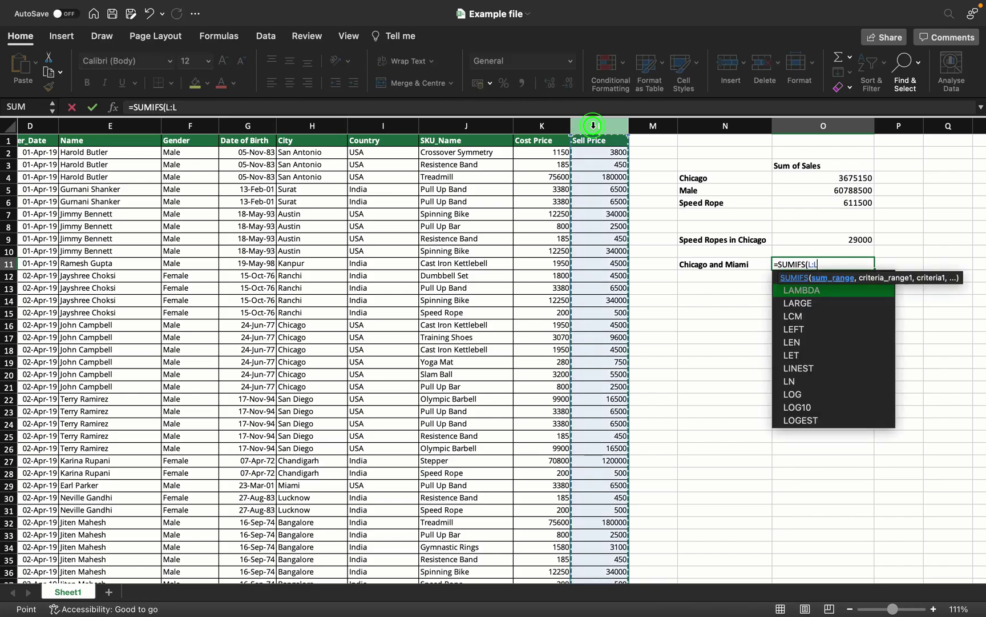
{"action": "type", "text": ","}
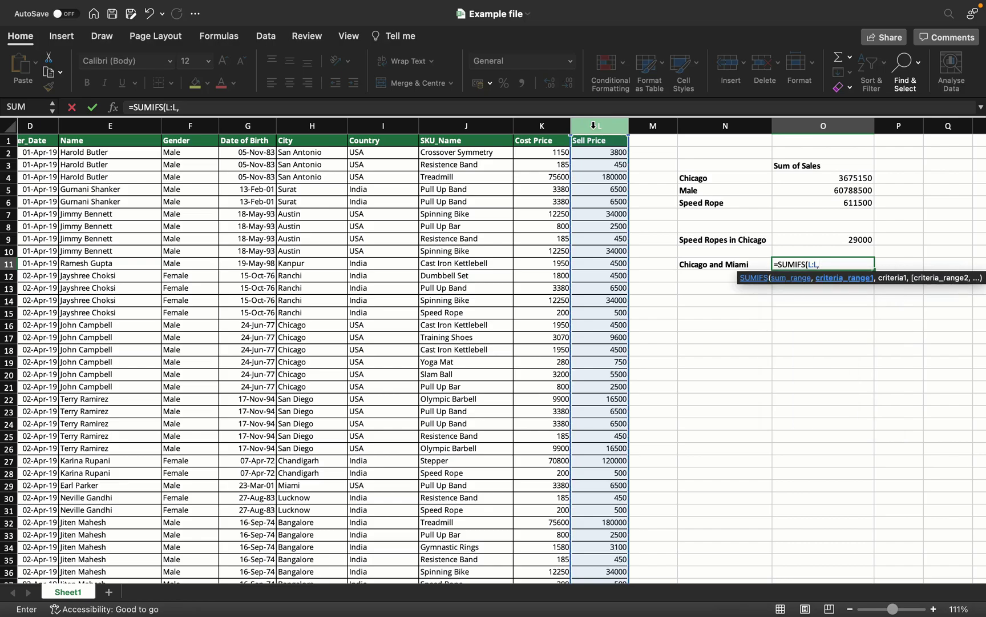
{"action": "left_click", "coordinate": [312, 126]}
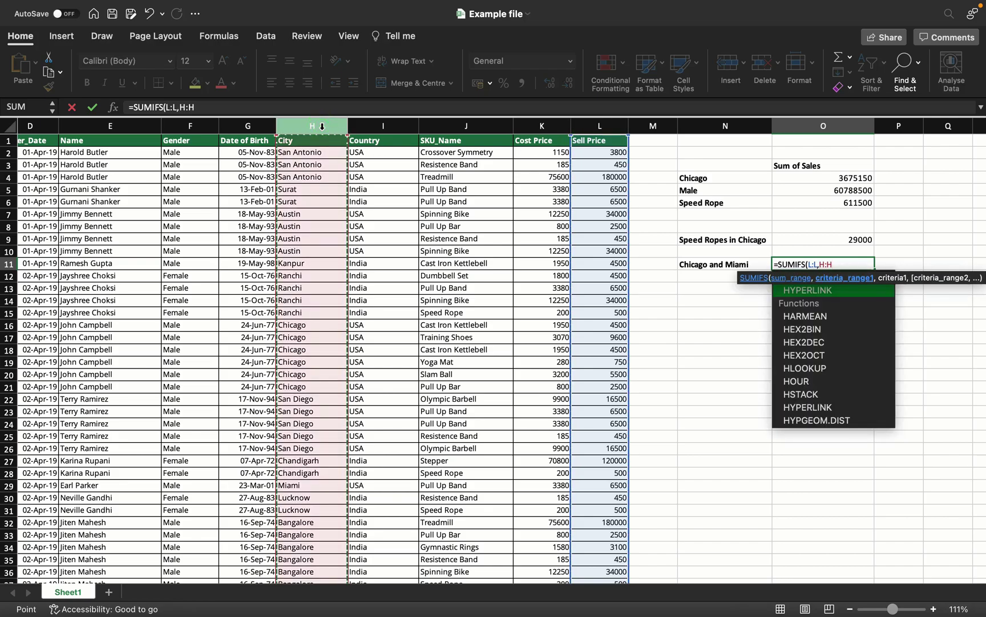
{"action": "type", "text": ",\"Chicago"}
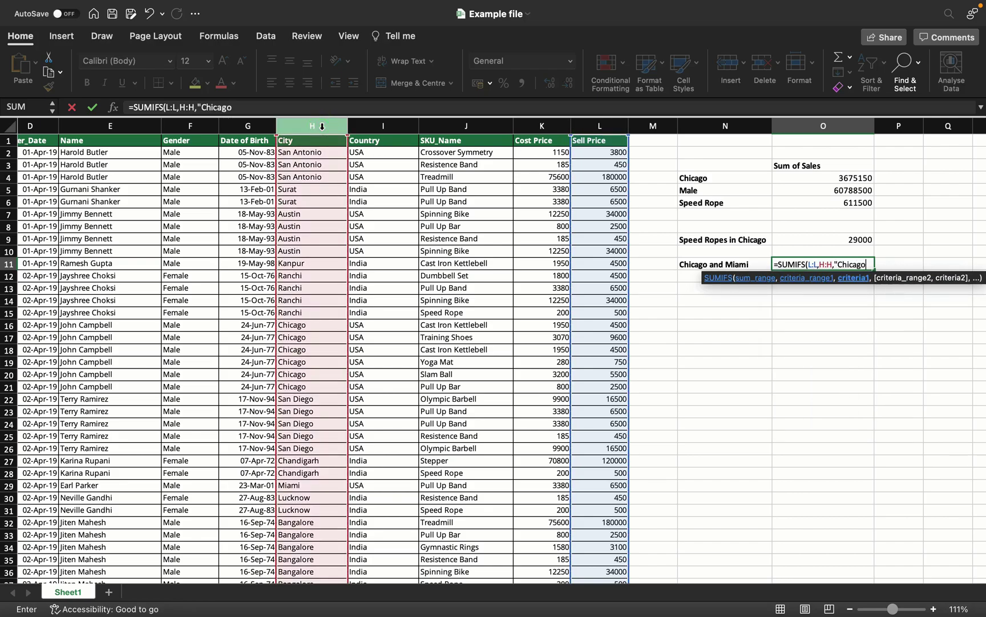
{"action": "type", "text": "\")+"}
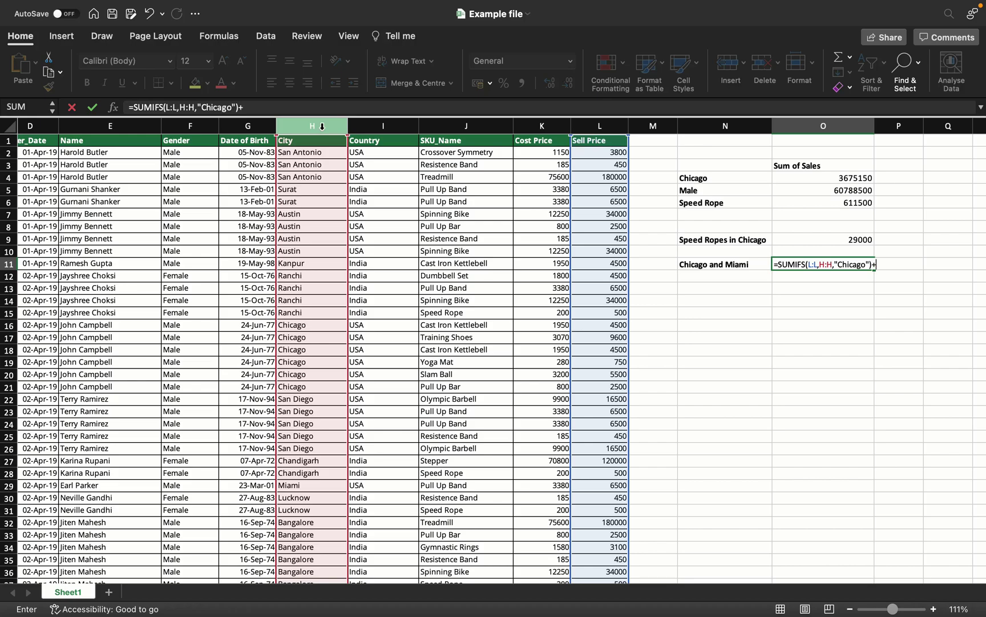
- Add a second SUMIFS(L:L,H:H,"Miami") term and enter it, giving 8277350
{"action": "type", "text": "SUMIFS("}
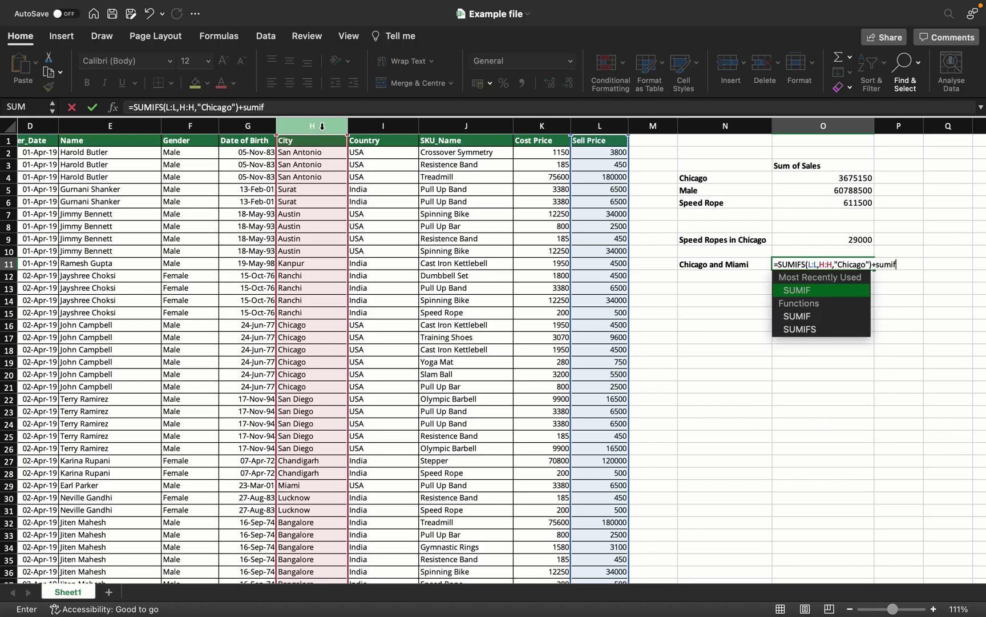
{"action": "left_click", "coordinate": [601, 125]}
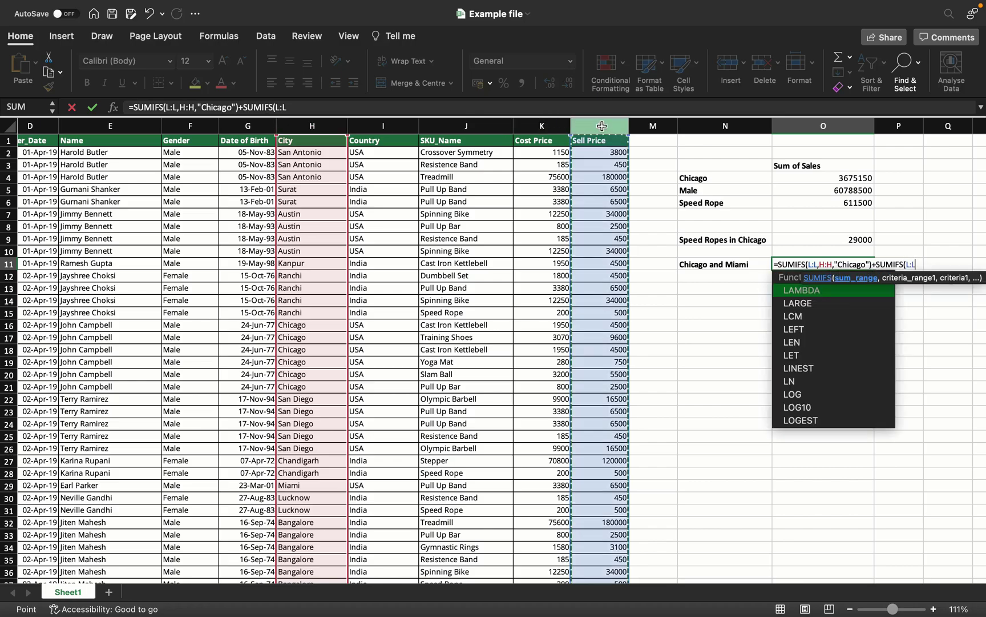
{"action": "type", "text": ","}
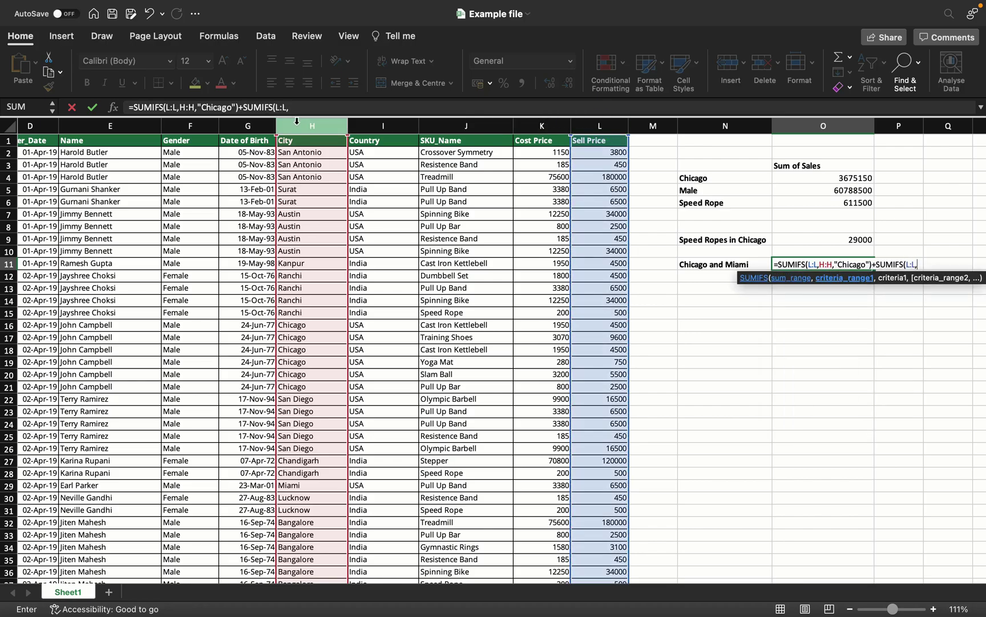
{"action": "left_click", "coordinate": [298, 122]}
{"action": "type", "text": ",\"Miami"}
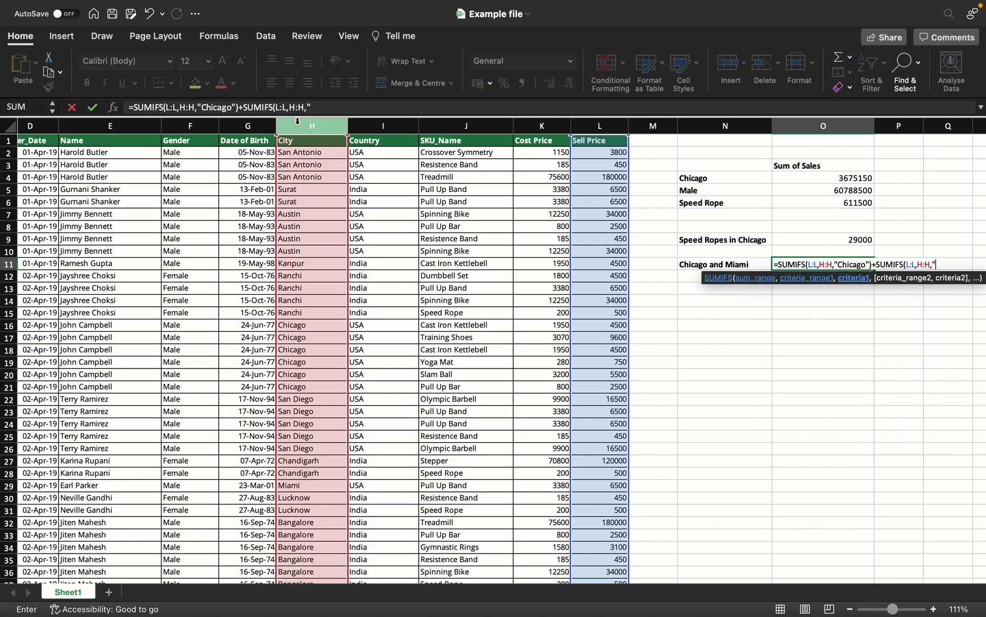
{"action": "type", "text": "\")"}
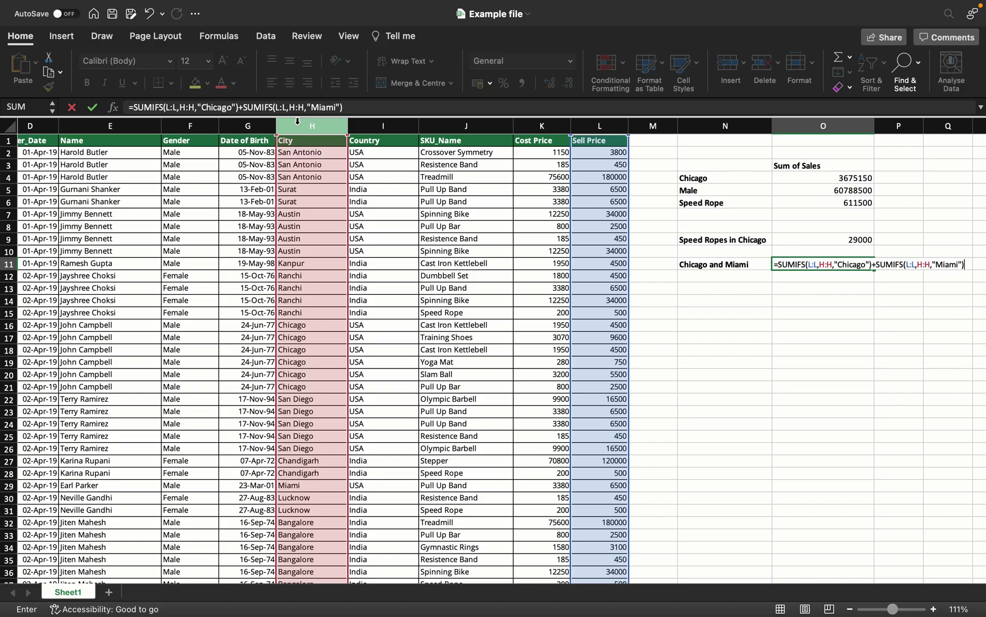
{"action": "key", "text": "Return"}
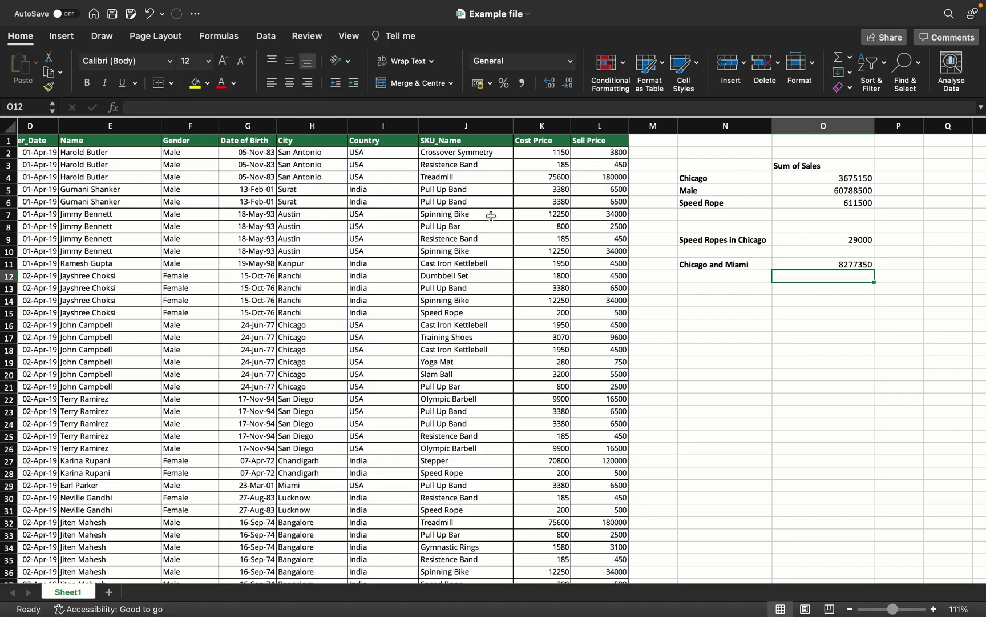